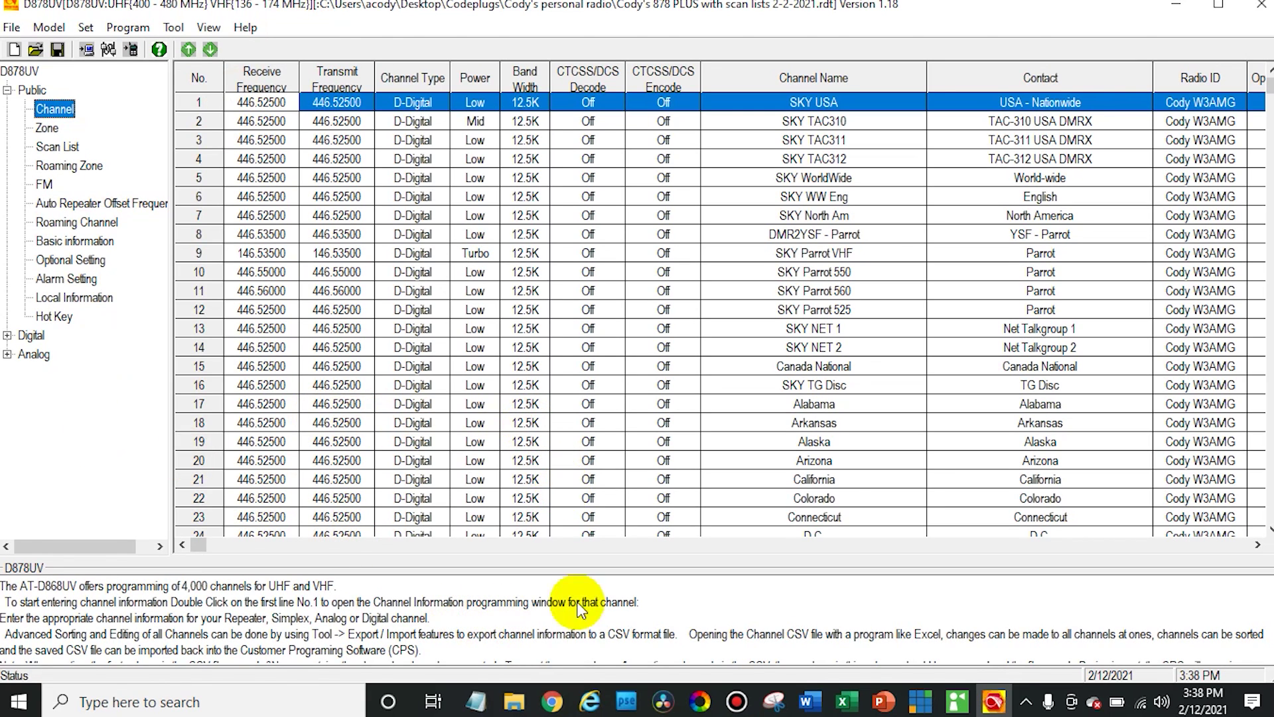
# Scroll through the Pi-Star BrandMeister talkgroup list in Chrome, then switch to the Togo Wikipedia article
pyautogui.click(550, 698)
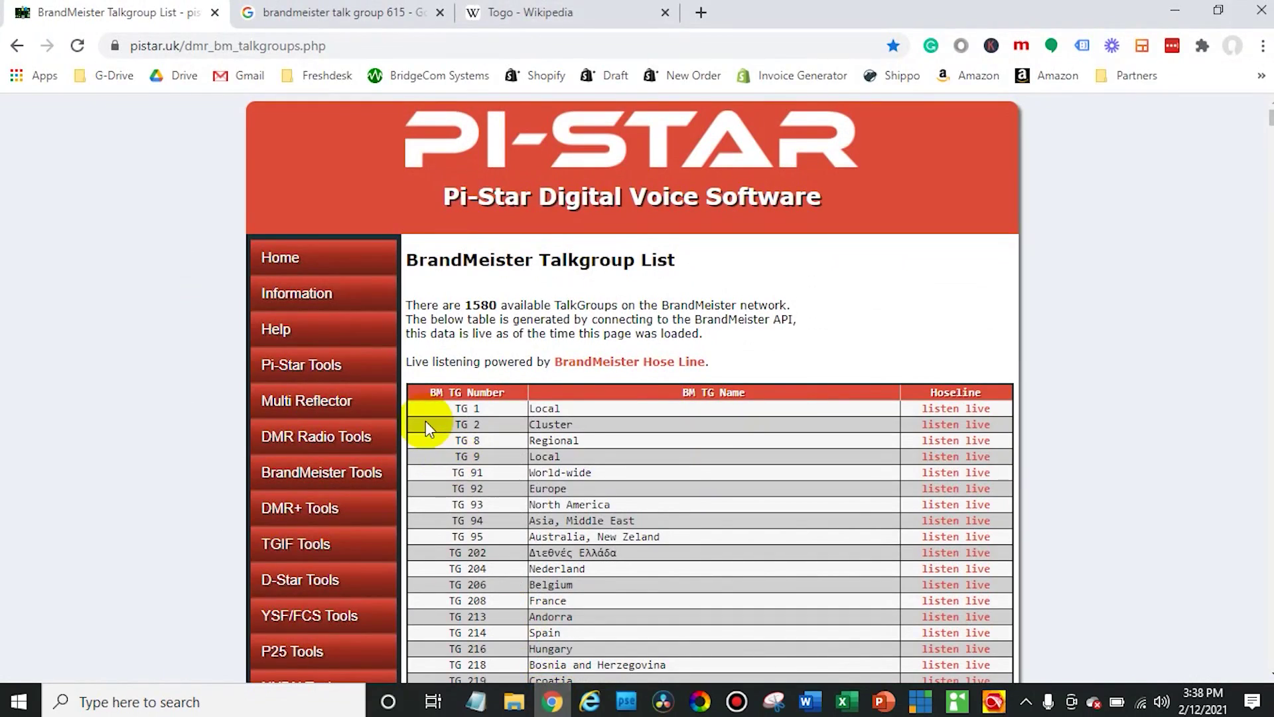
pyautogui.scroll(-1, 608, 428)
pyautogui.scroll(-1, 607, 428)
pyautogui.scroll(1, 607, 428)
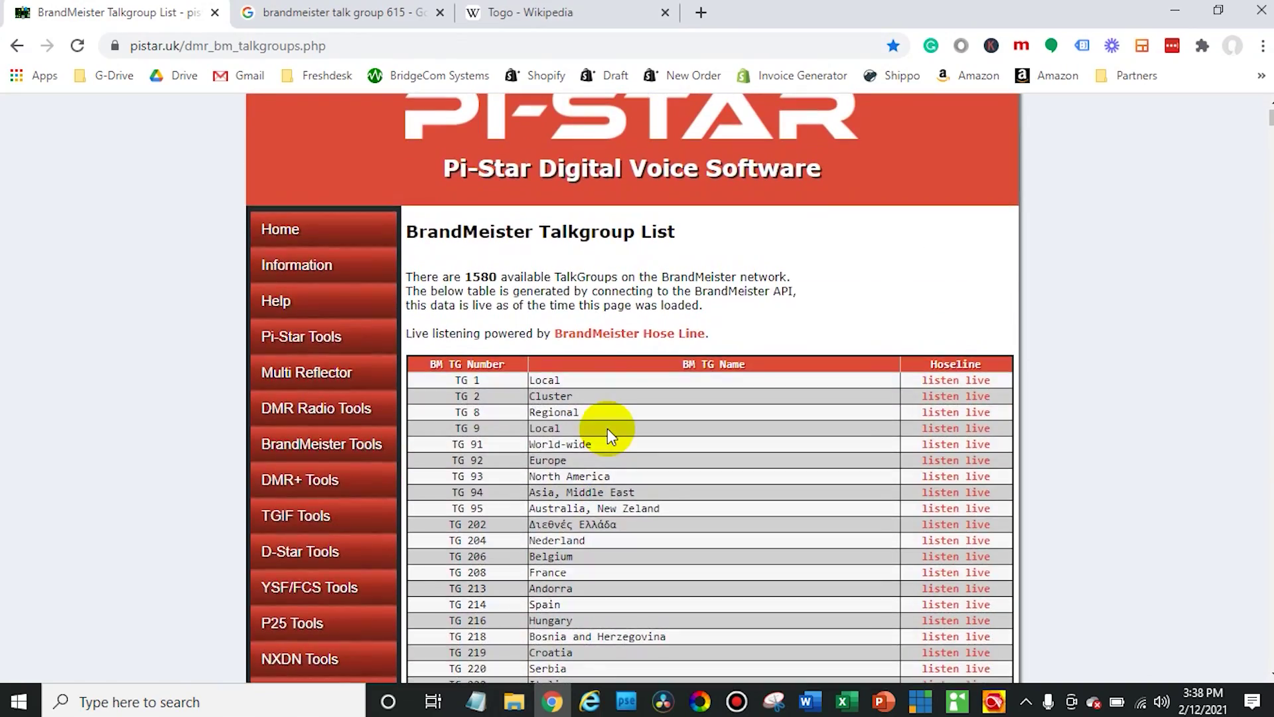
pyautogui.scroll(1, 608, 428)
pyautogui.scroll(-1, 607, 428)
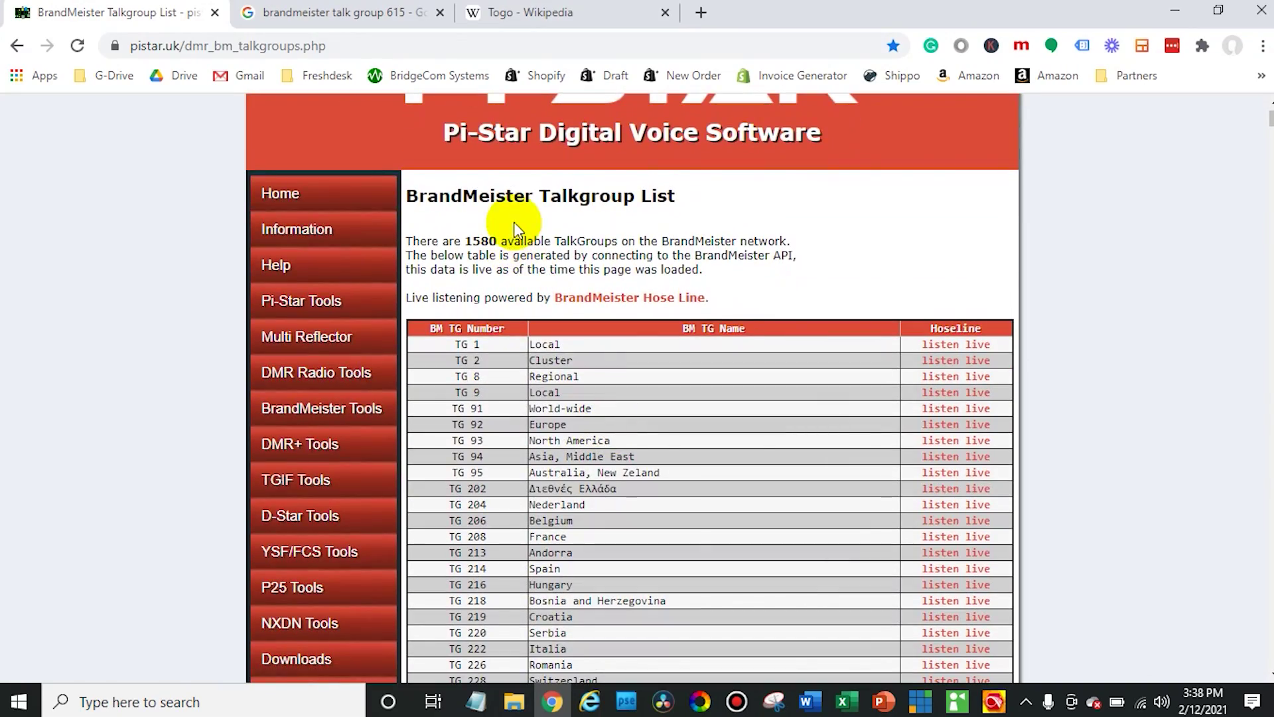
pyautogui.scroll(-1, 734, 317)
pyautogui.scroll(-1, 735, 322)
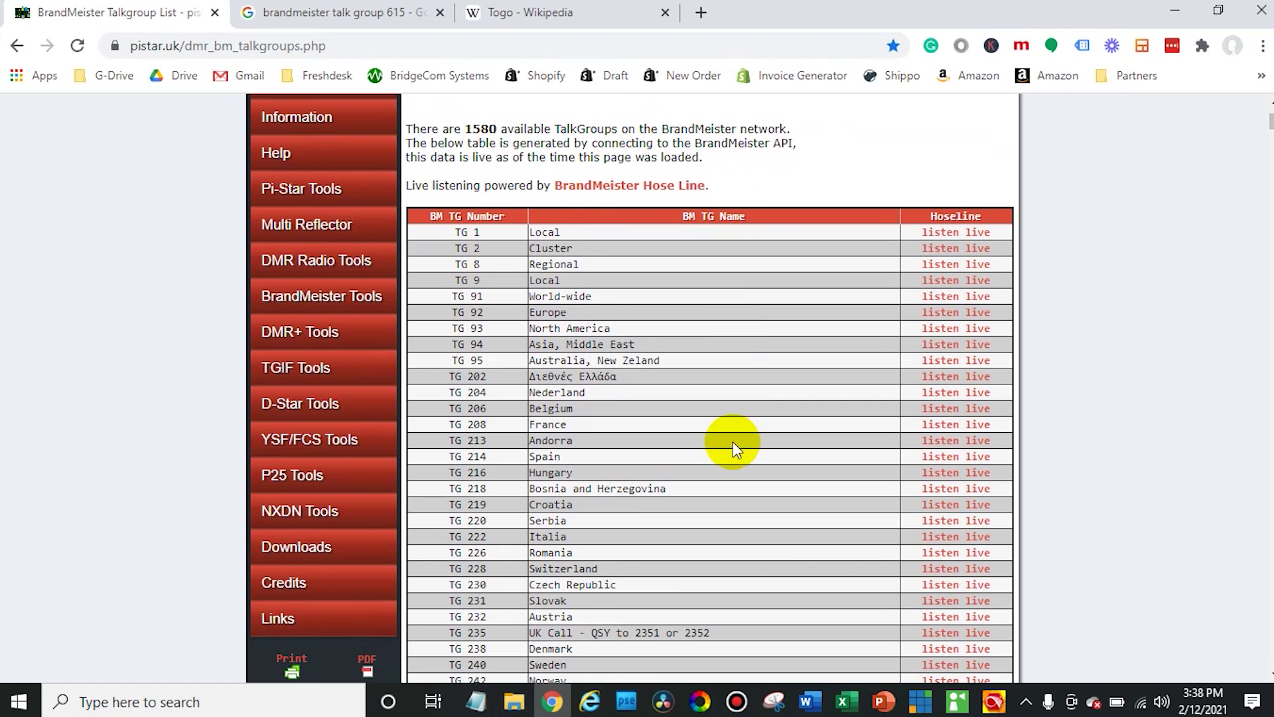
pyautogui.scroll(-1, 733, 441)
pyautogui.scroll(4, 732, 440)
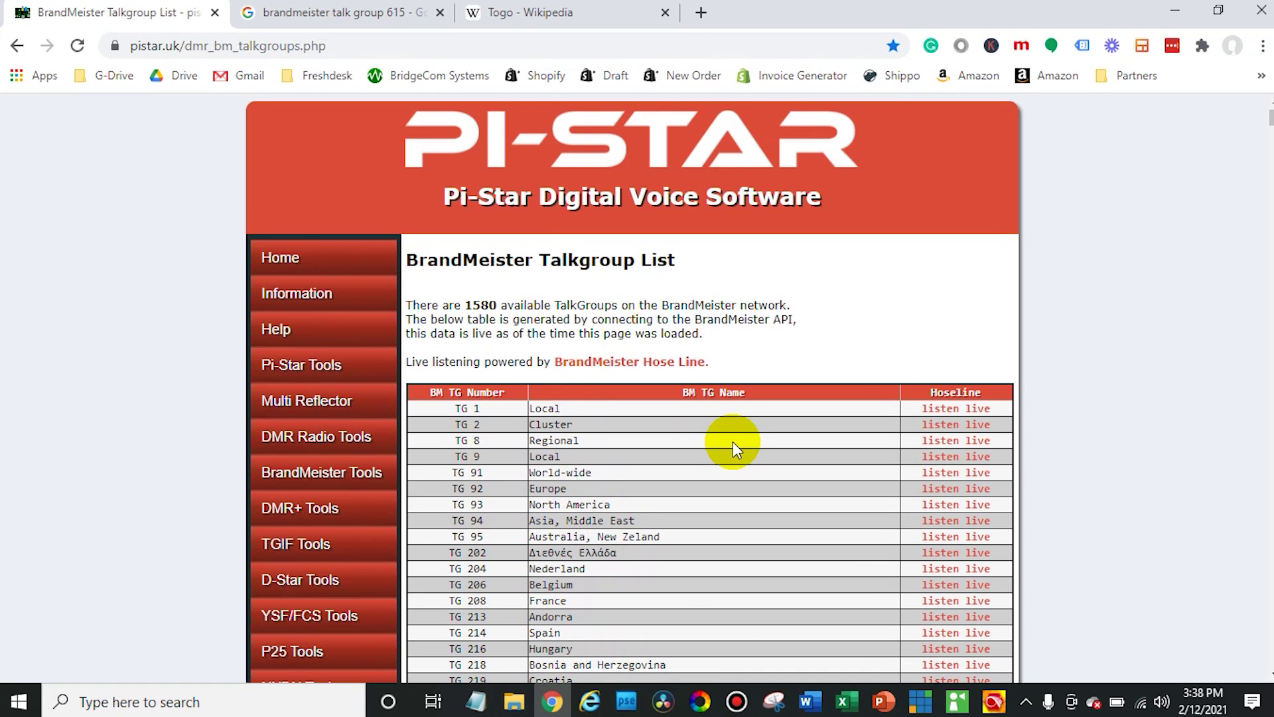
pyautogui.scroll(-1, 732, 441)
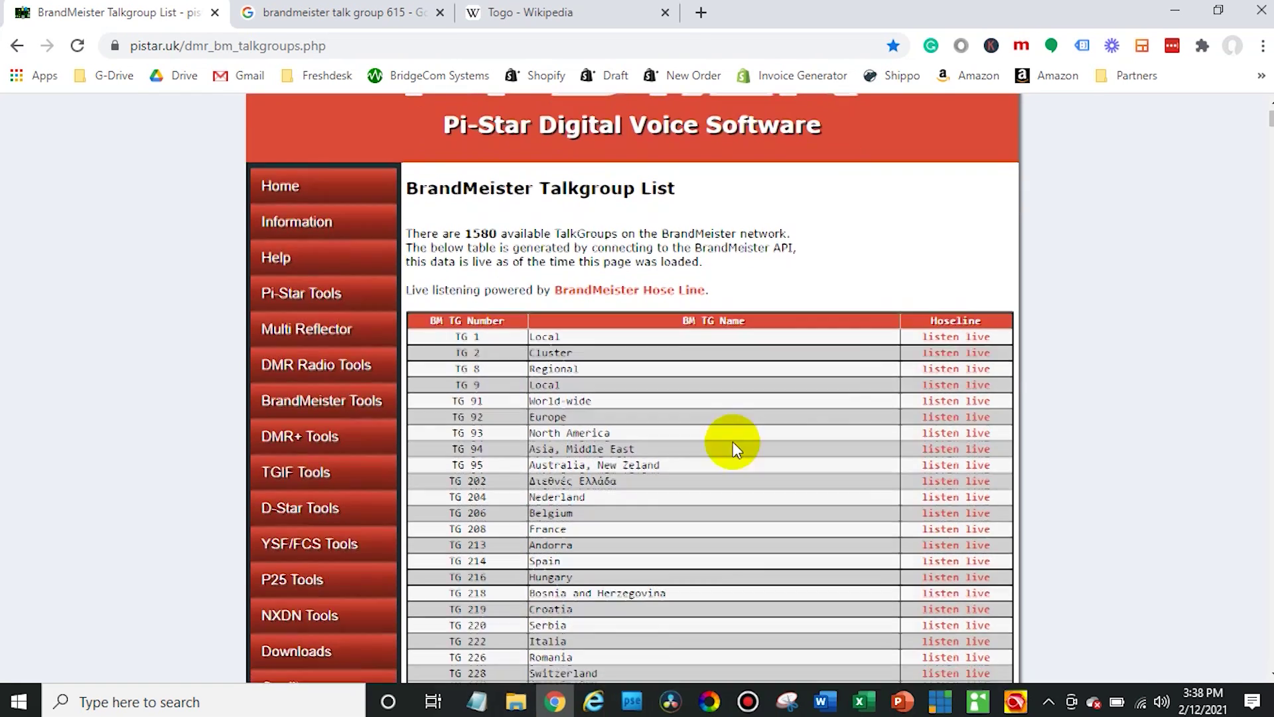
pyautogui.scroll(-1, 732, 440)
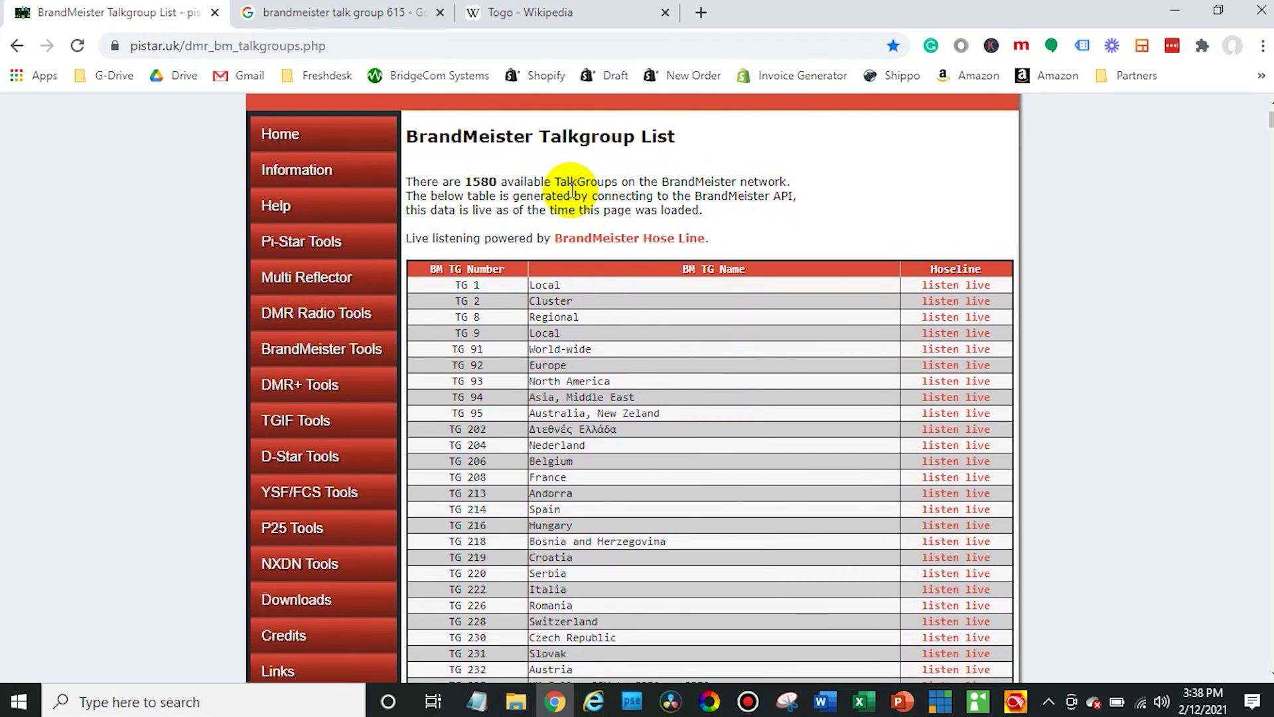
pyautogui.click(561, 10)
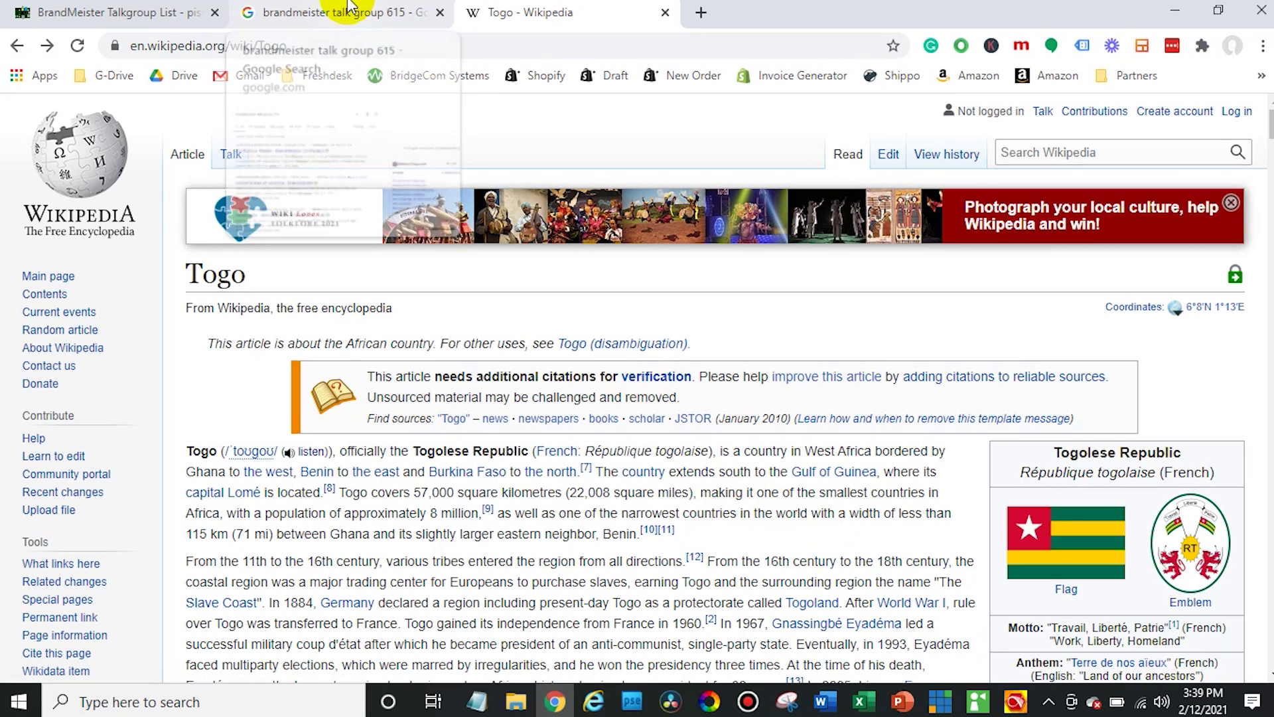
# Check talk group 615 against the Google results and BrandMeister list, then minimize Chrome
pyautogui.click(180, 6)
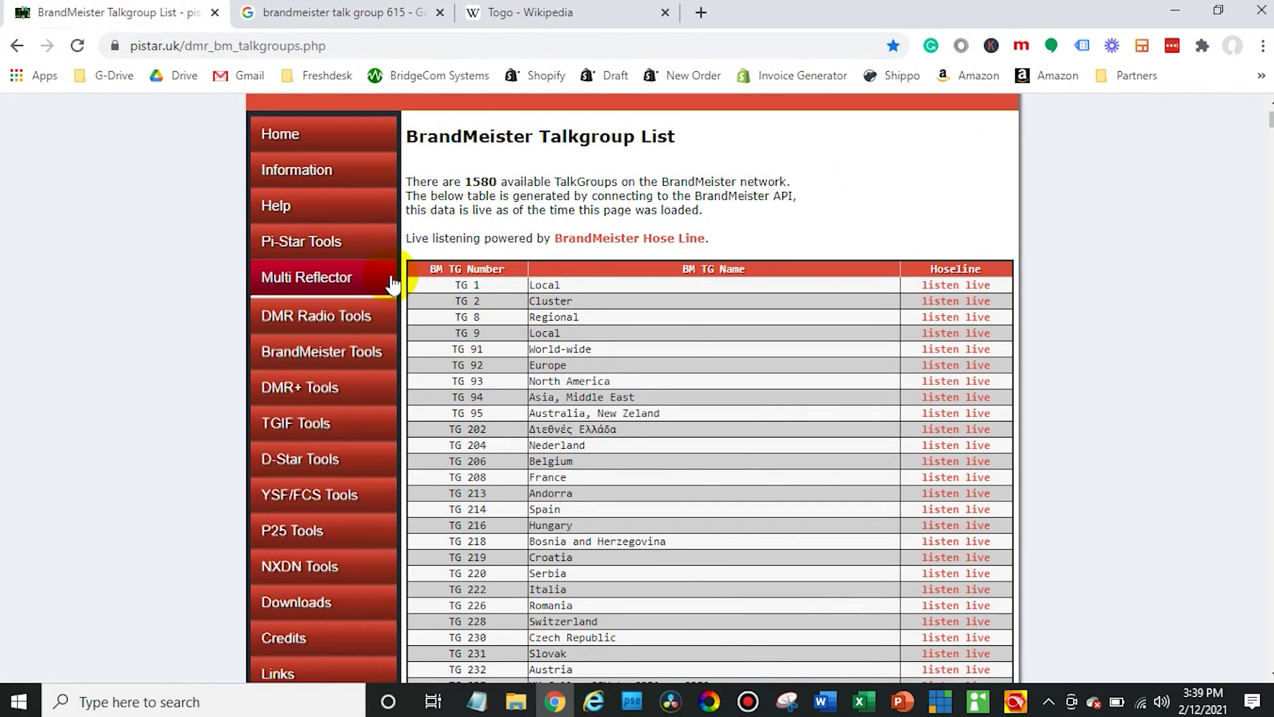
pyautogui.click(427, 15)
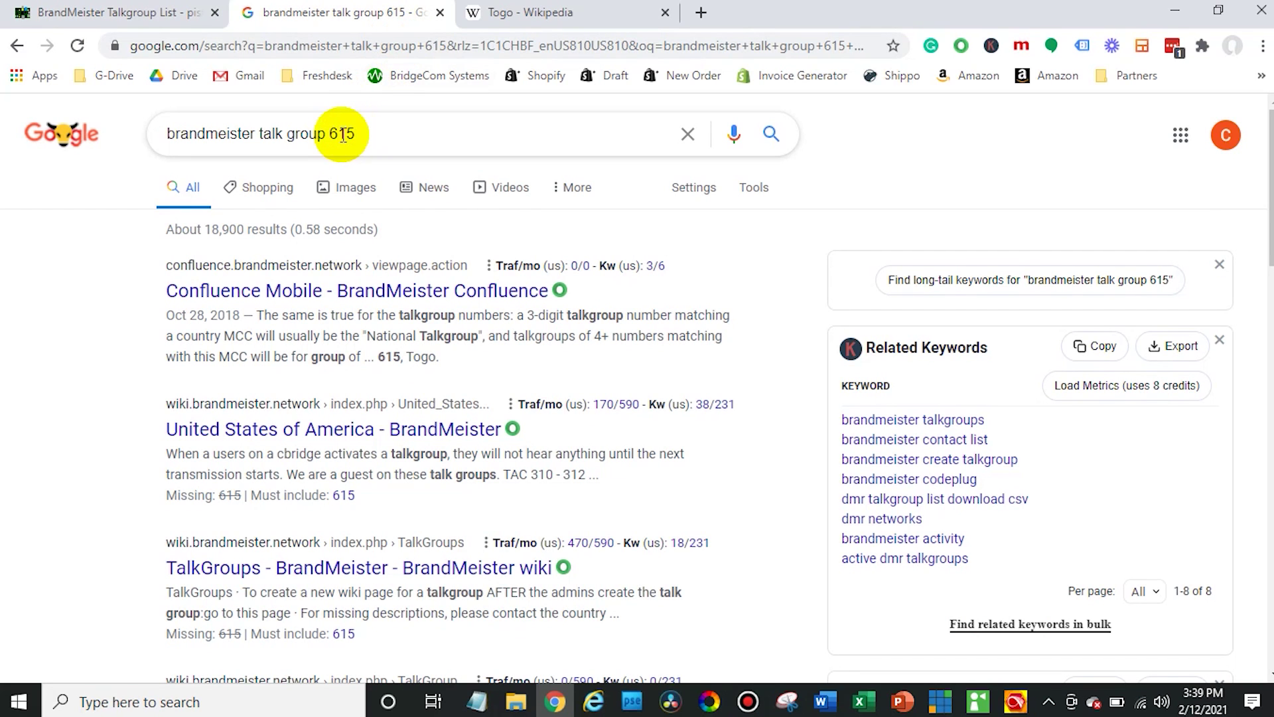
pyautogui.click(146, 6)
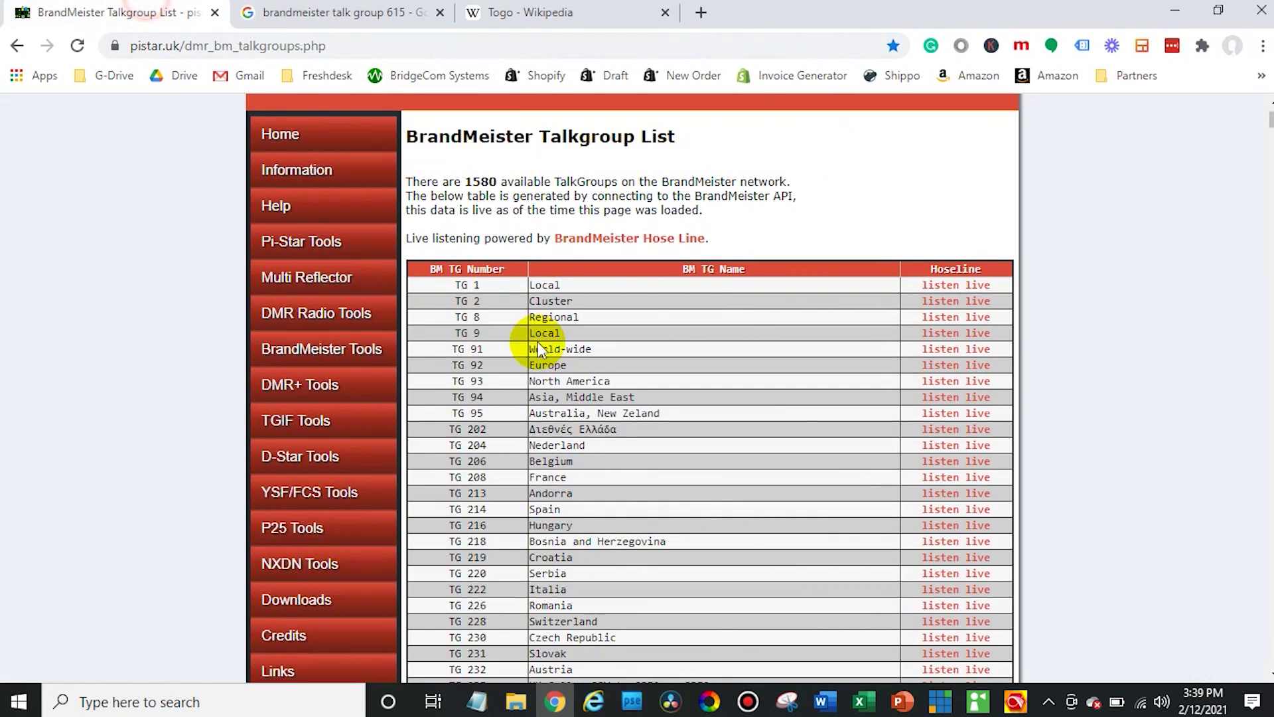
pyautogui.scroll(-3, 618, 477)
pyautogui.scroll(-10, 618, 476)
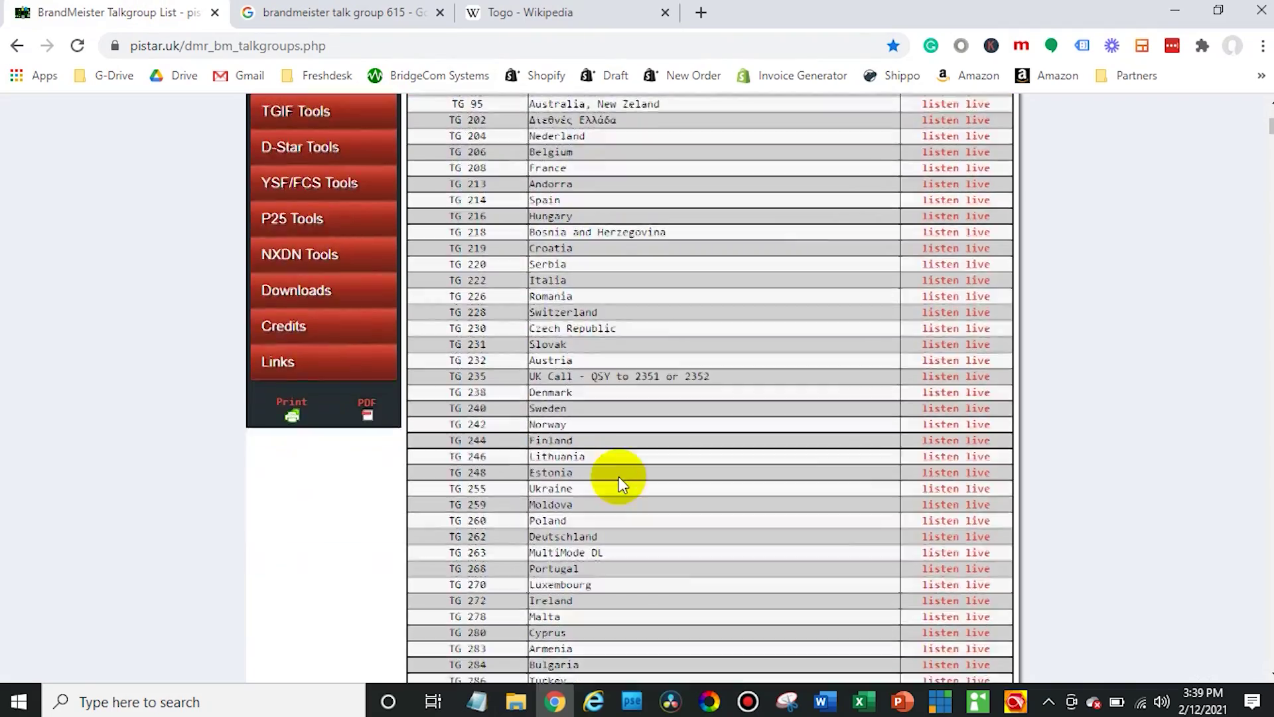
pyautogui.scroll(-8, 618, 477)
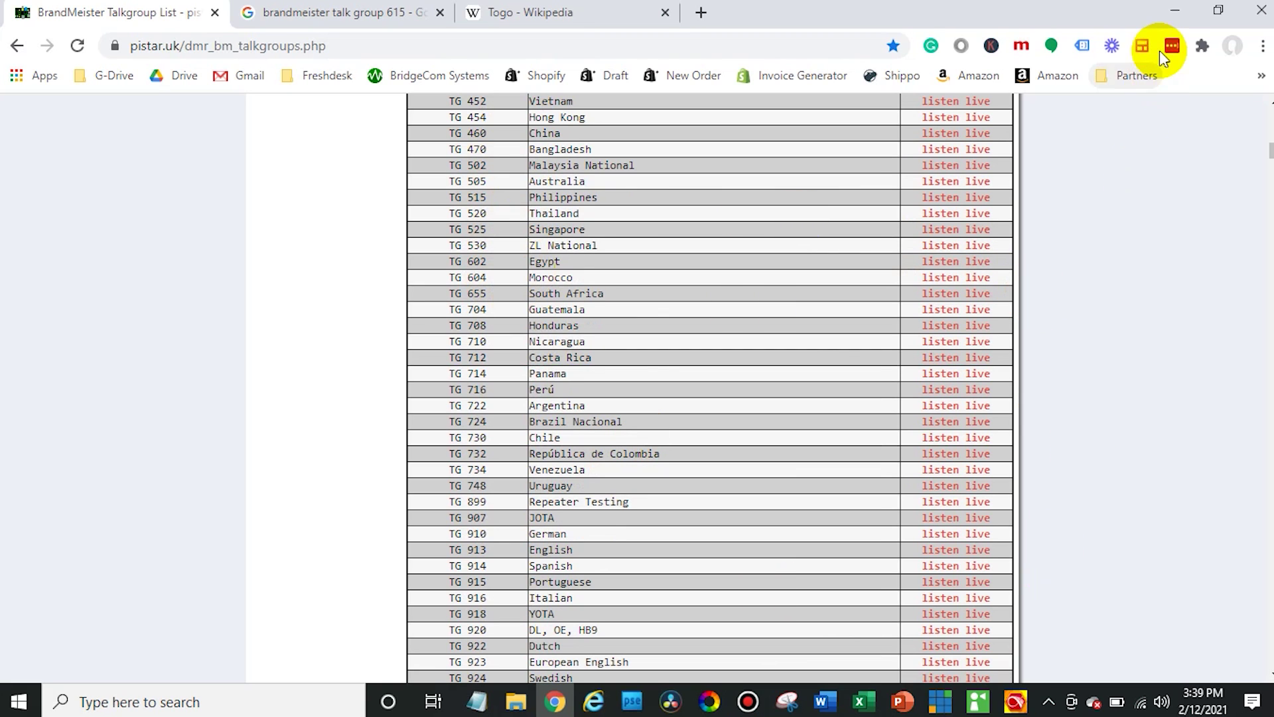
pyautogui.click(1171, 7)
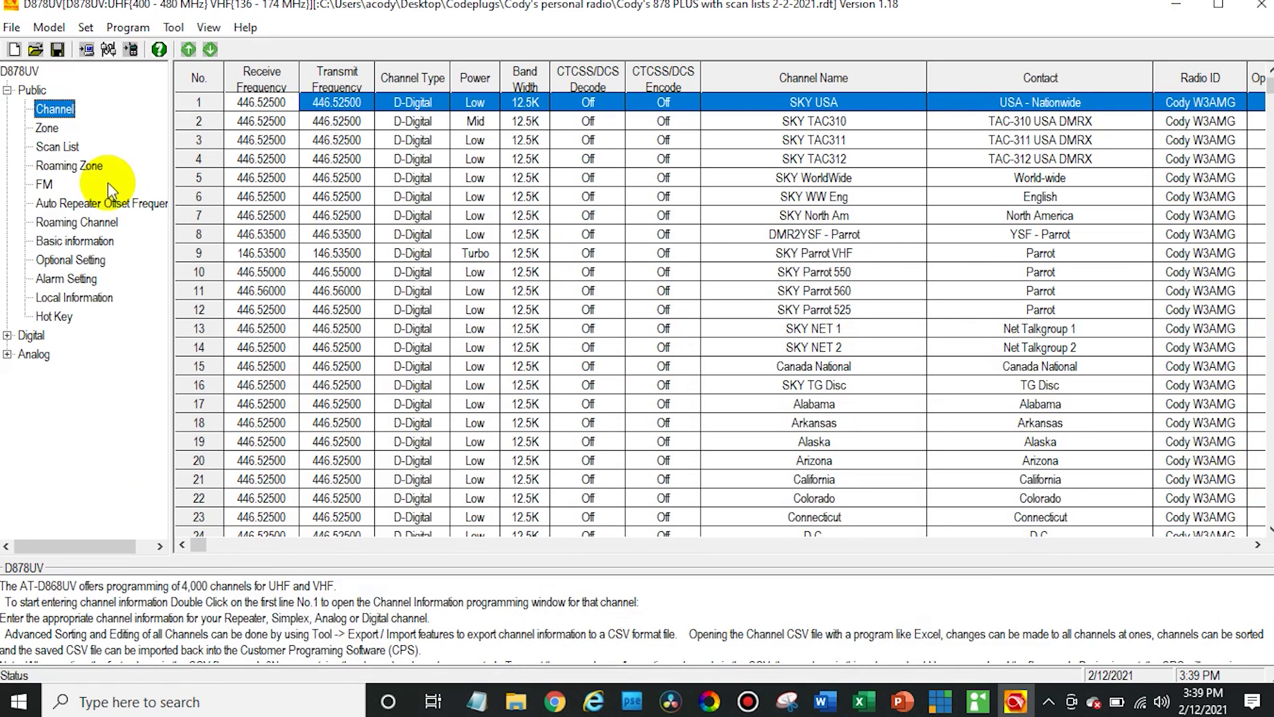
# Open Digital > Talk Groups and scroll down to the first empty row, 536
pyautogui.click(8, 335)
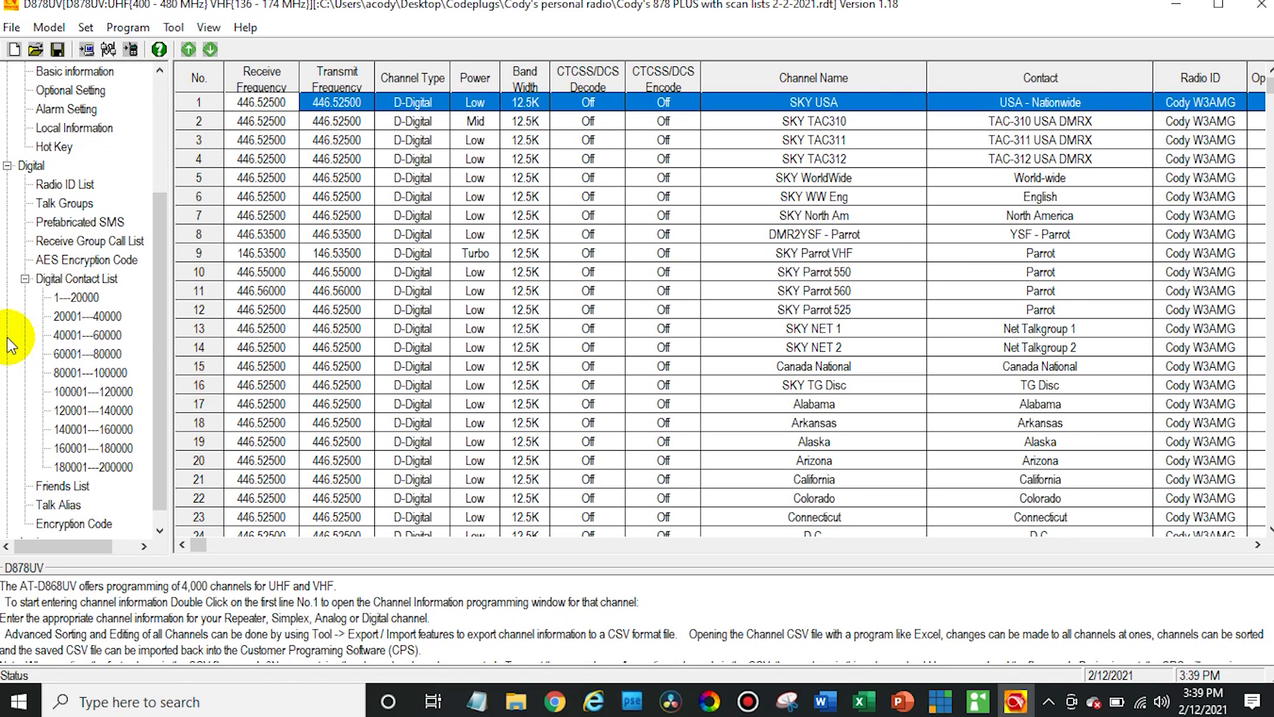
pyautogui.click(71, 206)
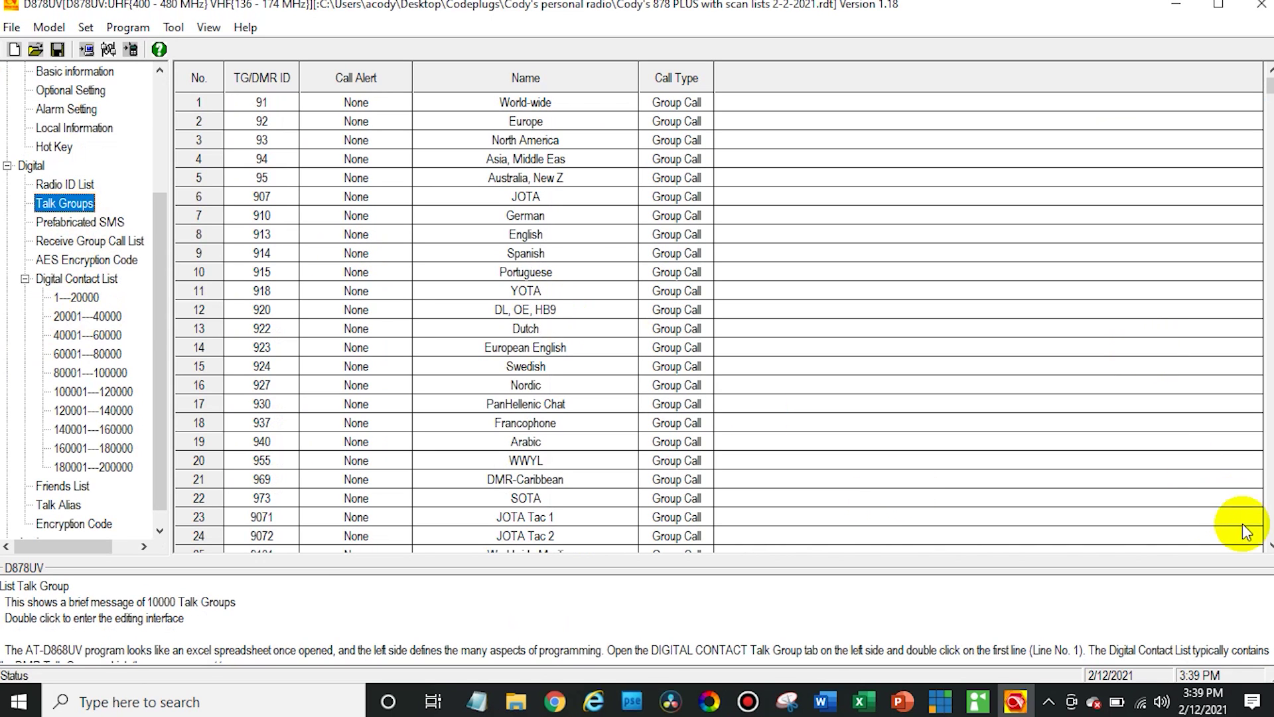
pyautogui.click(1269, 545)
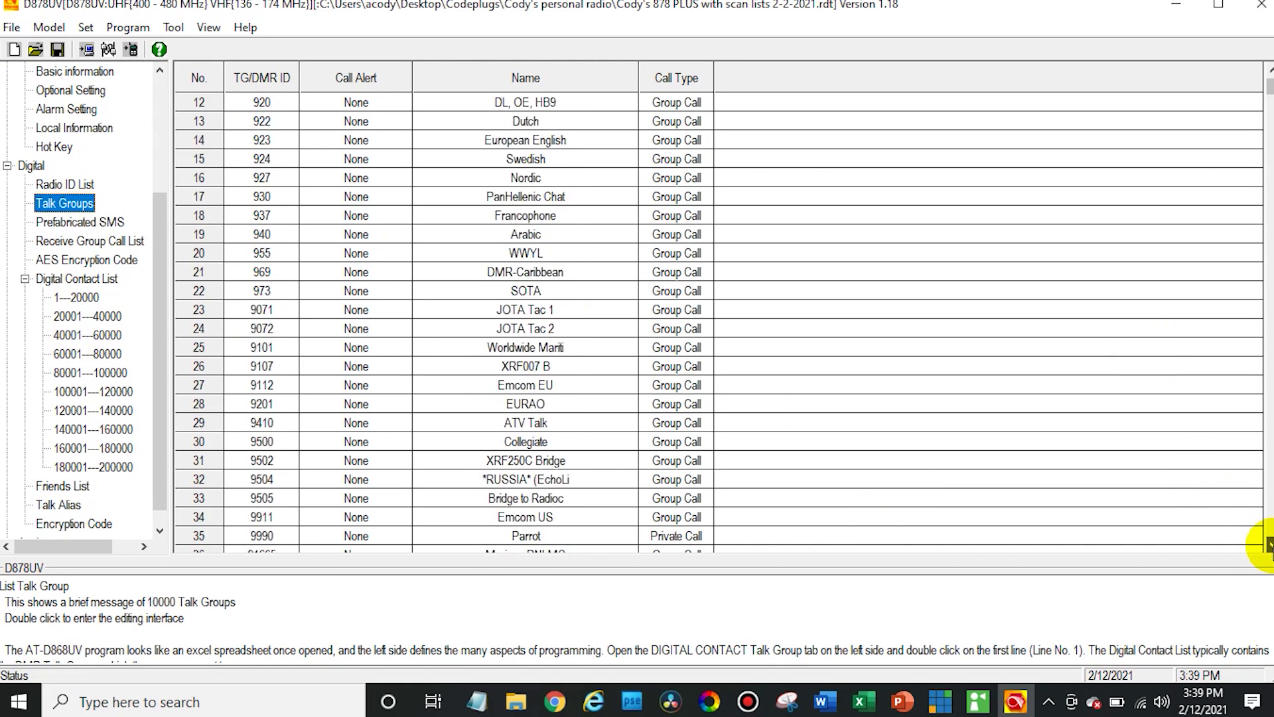
pyautogui.moveTo(1269, 546); pyautogui.dragTo(1269, 545)
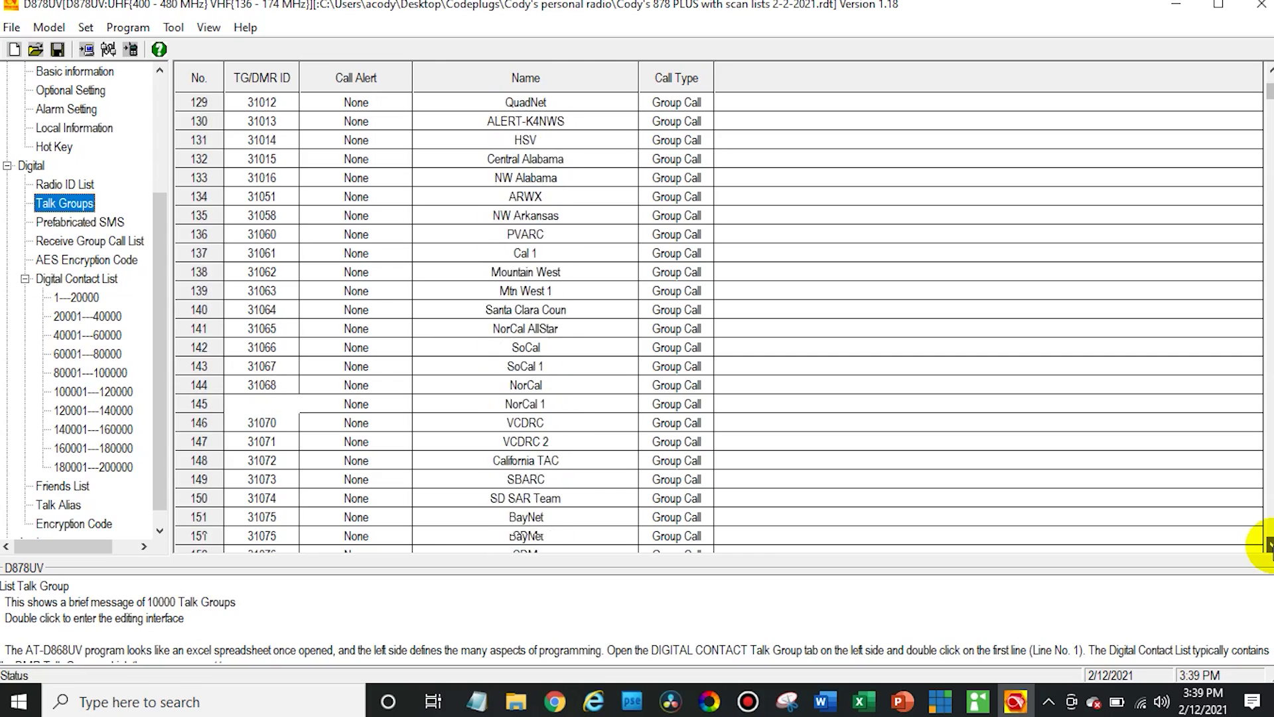
pyautogui.moveTo(1269, 545); pyautogui.dragTo(1269, 546)
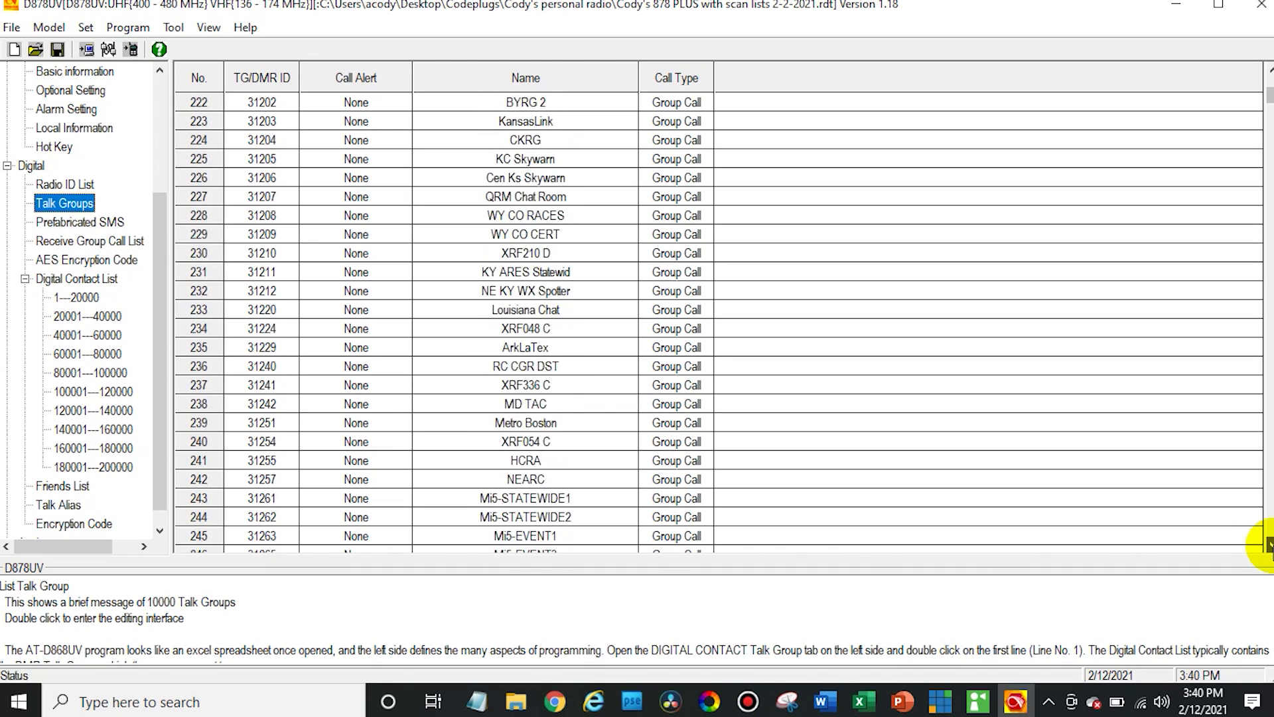
pyautogui.moveTo(1269, 546); pyautogui.dragTo(1269, 546)
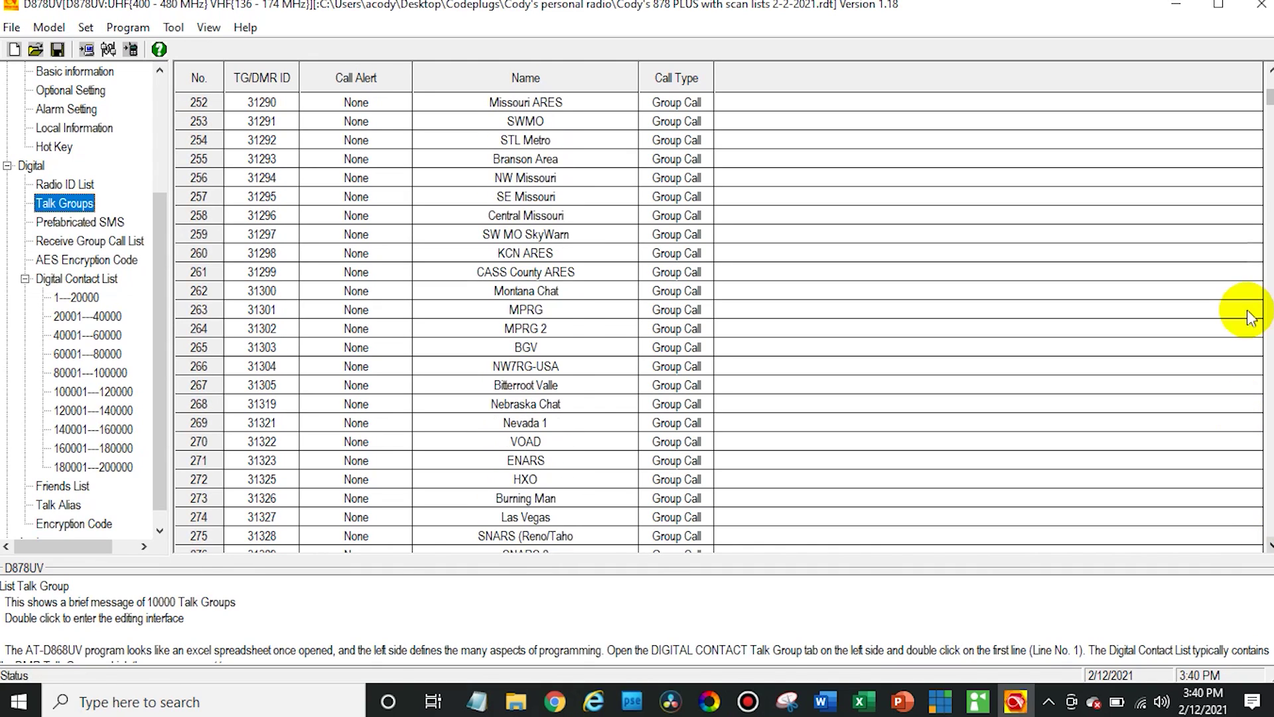
pyautogui.click(1269, 110)
pyautogui.moveTo(1269, 110); pyautogui.dragTo(1269, 116)
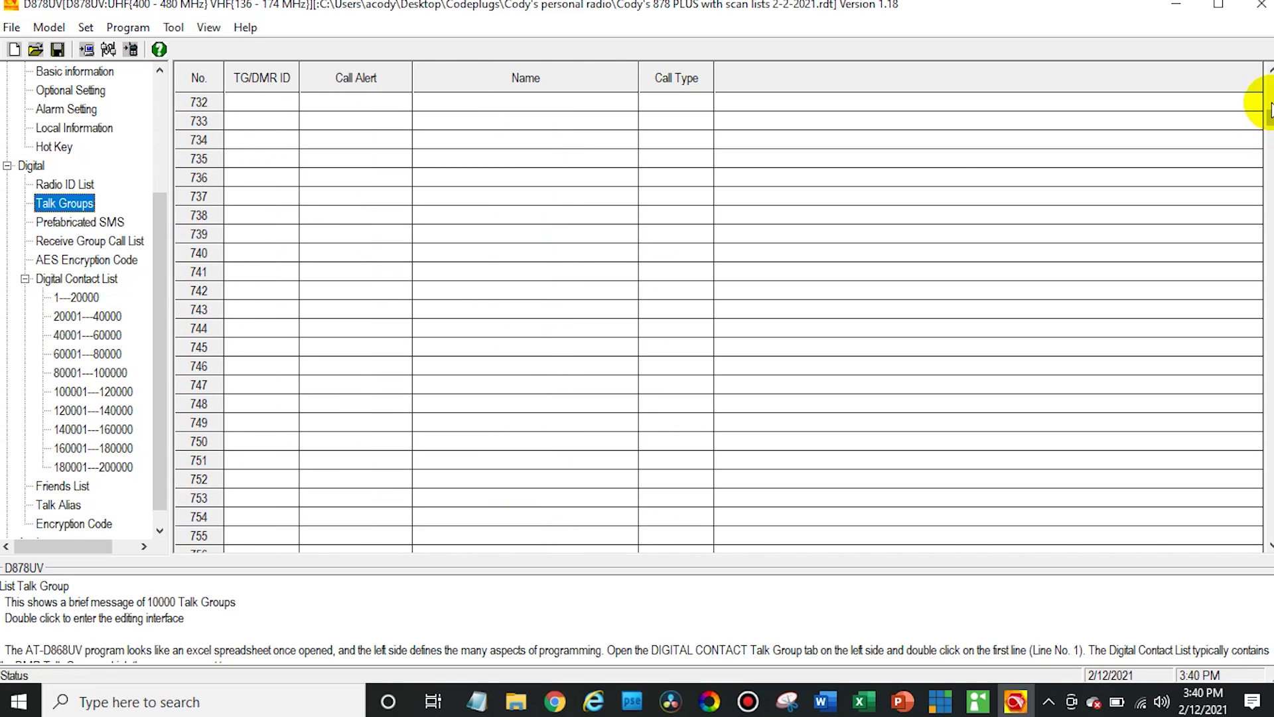
pyautogui.moveTo(1269, 108); pyautogui.dragTo(1269, 108)
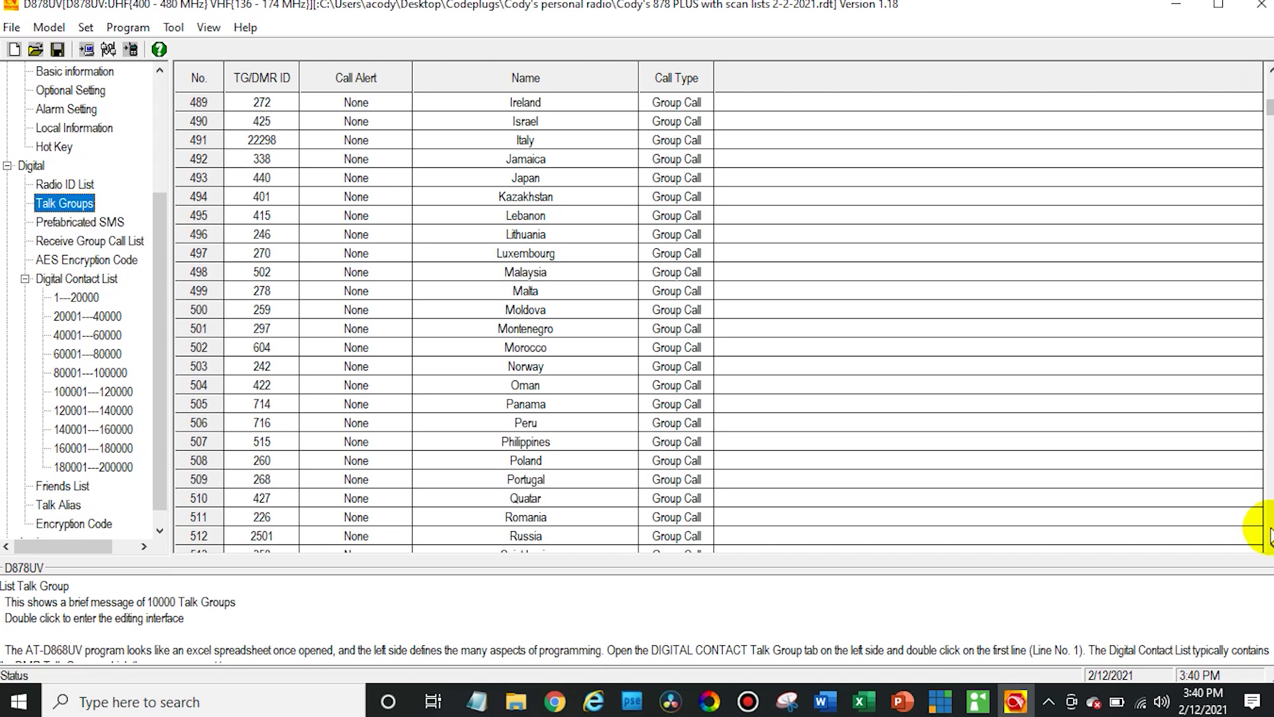
pyautogui.click(1269, 545)
pyautogui.moveTo(1269, 546); pyautogui.dragTo(1263, 547)
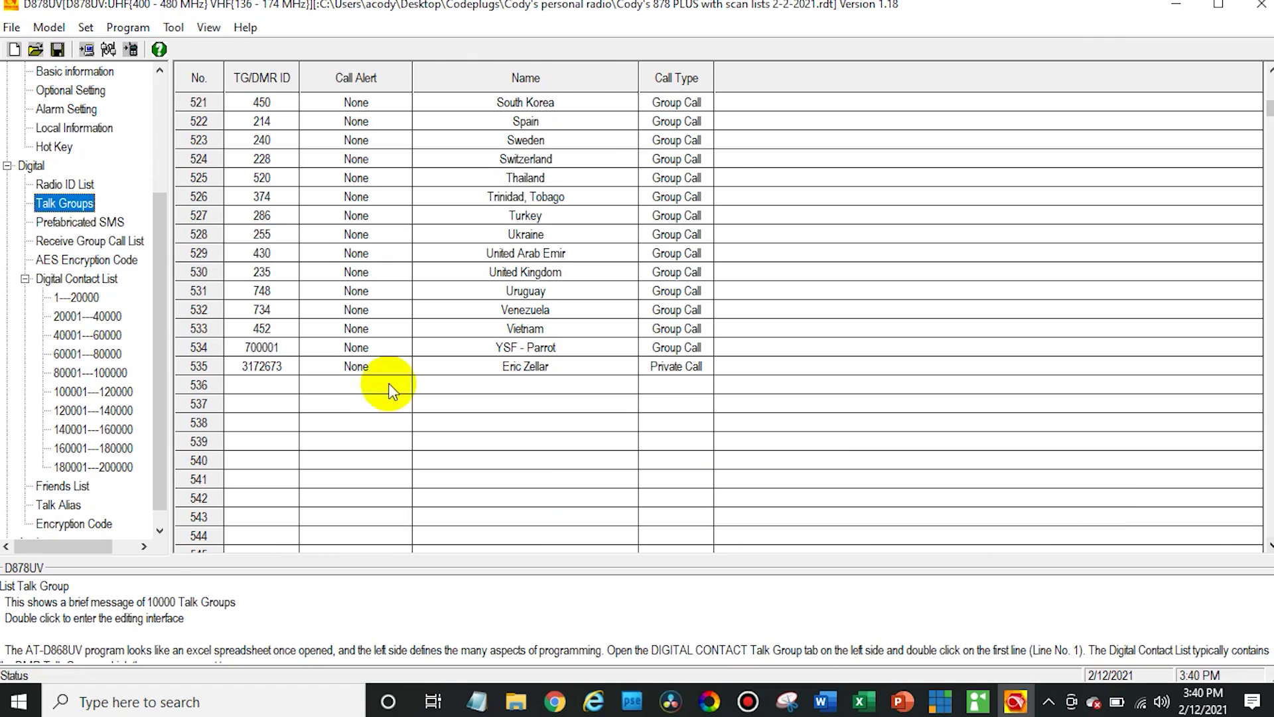
pyautogui.doubleClick(278, 386)
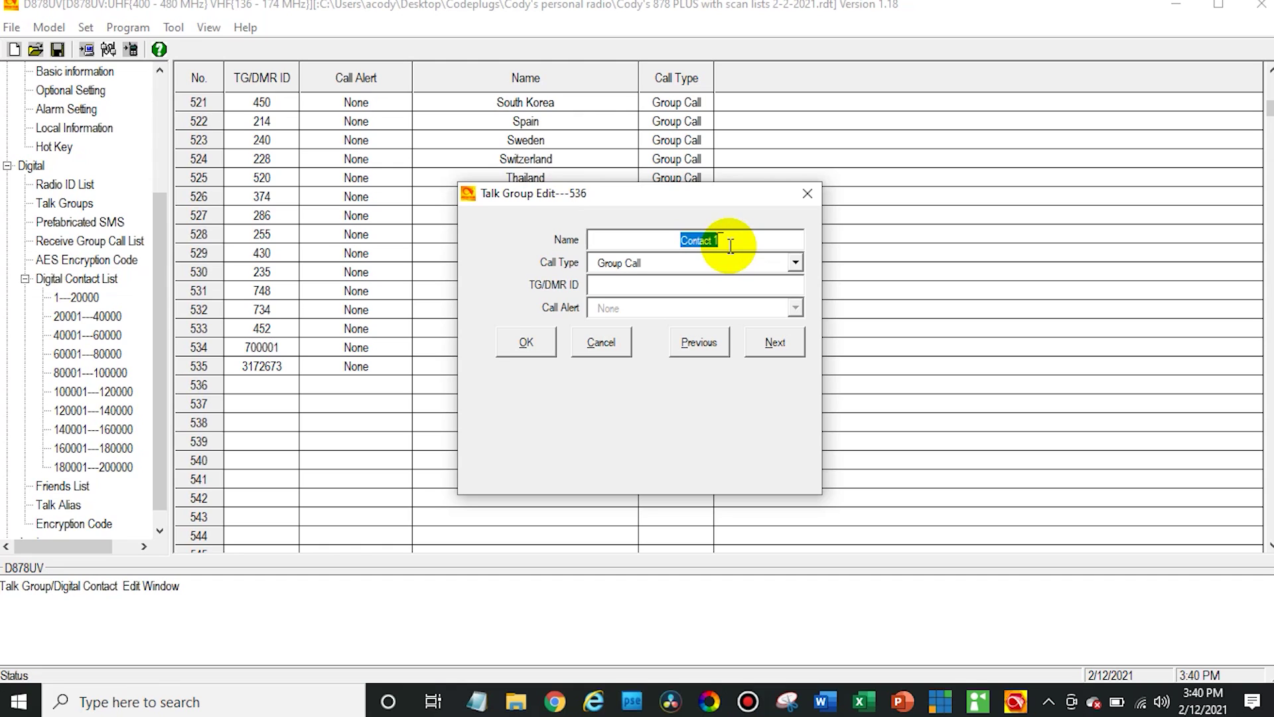
pyautogui.write('Togo')
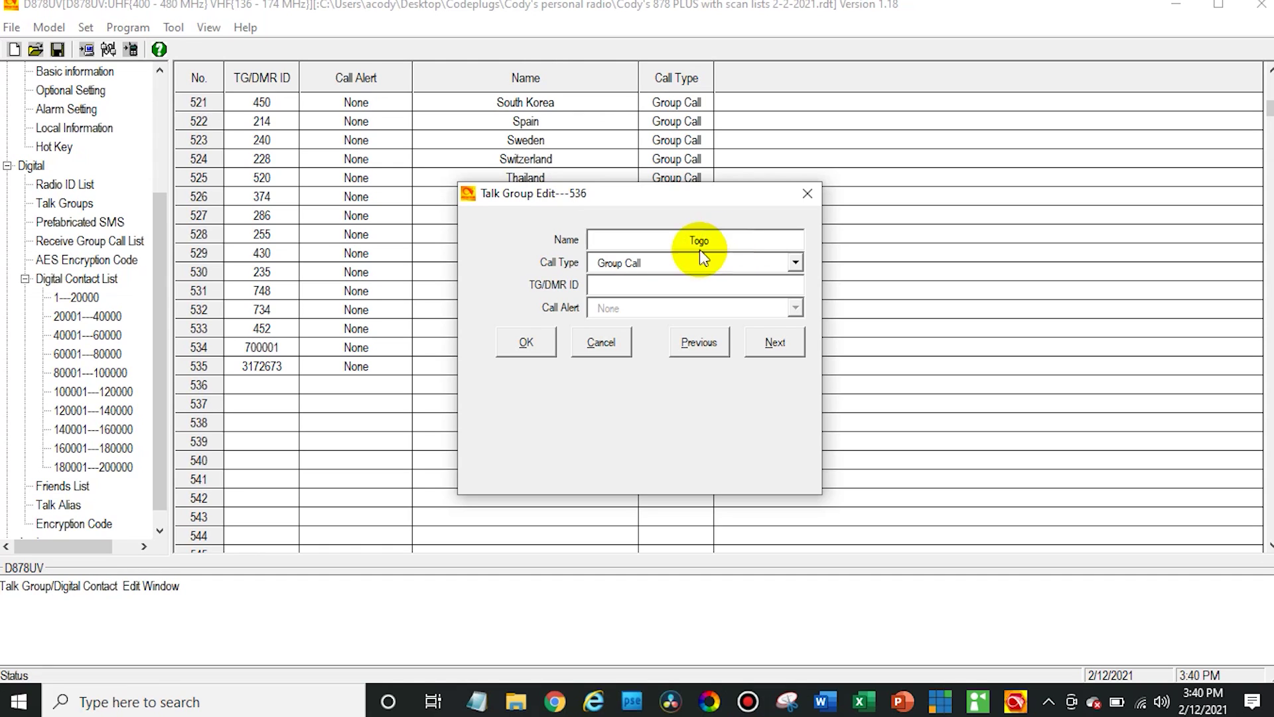
pyautogui.click(667, 261)
pyautogui.click(668, 262)
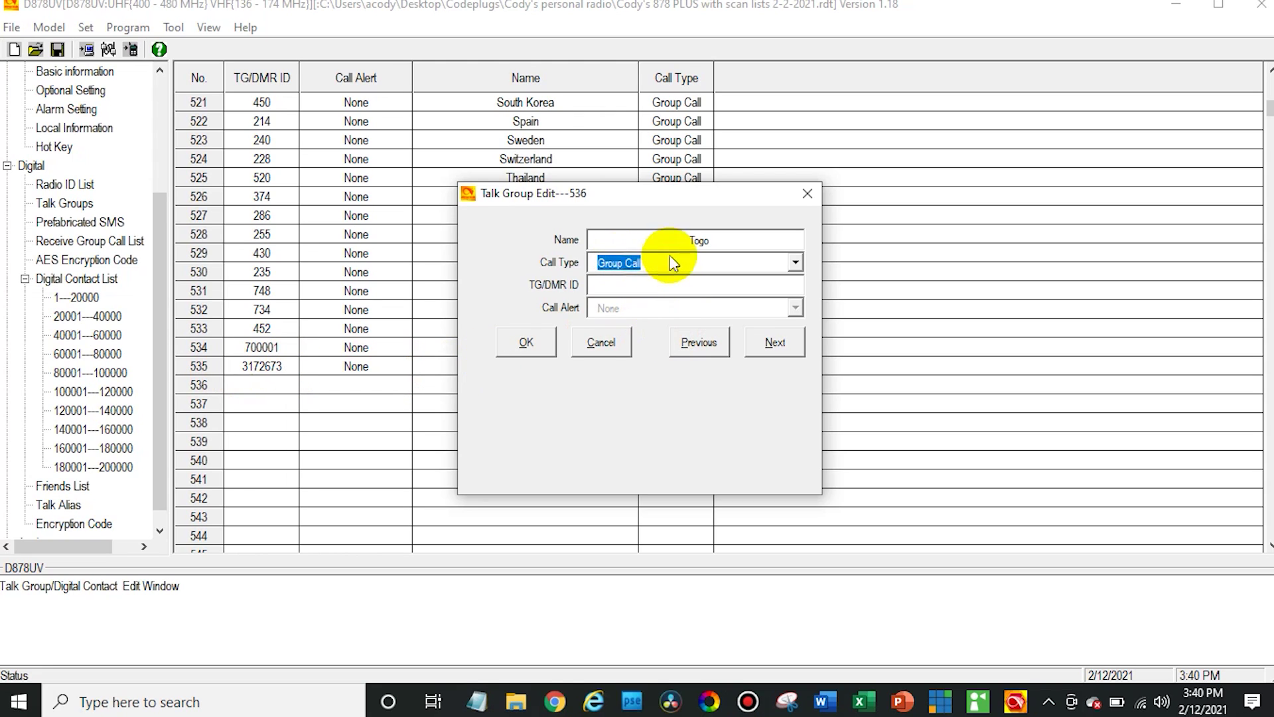
pyautogui.click(627, 286)
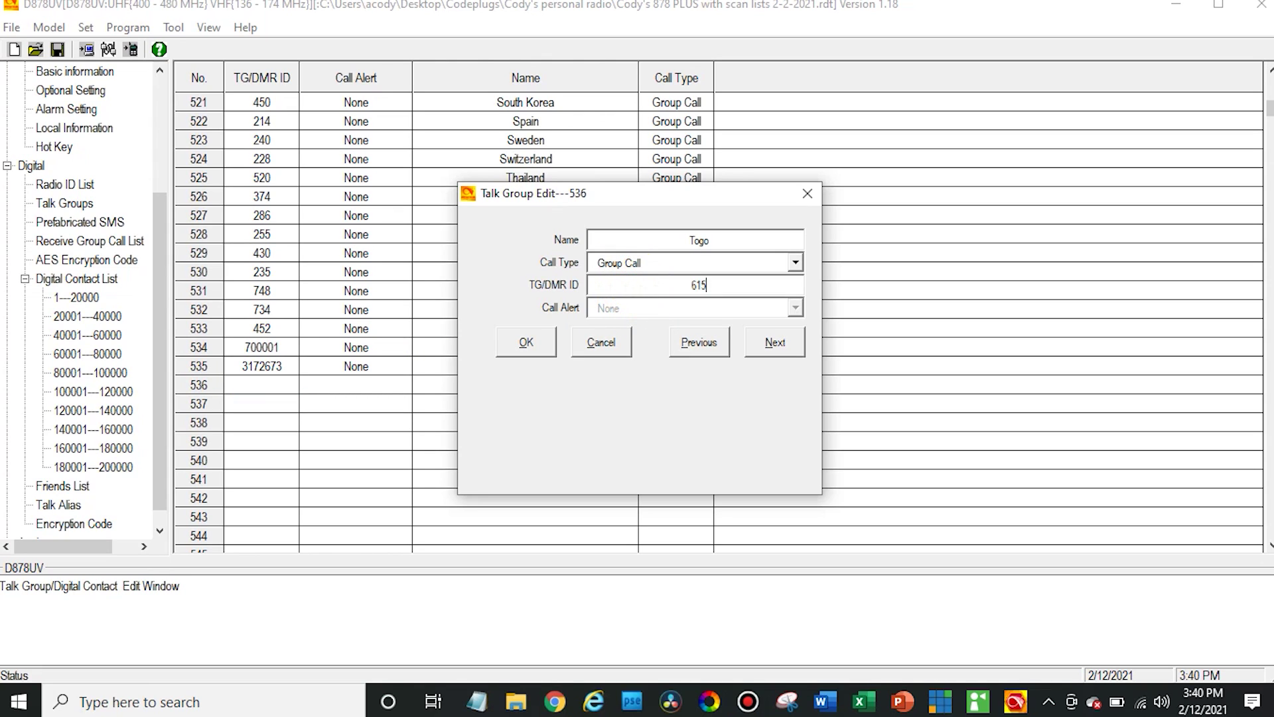
pyautogui.click(499, 345)
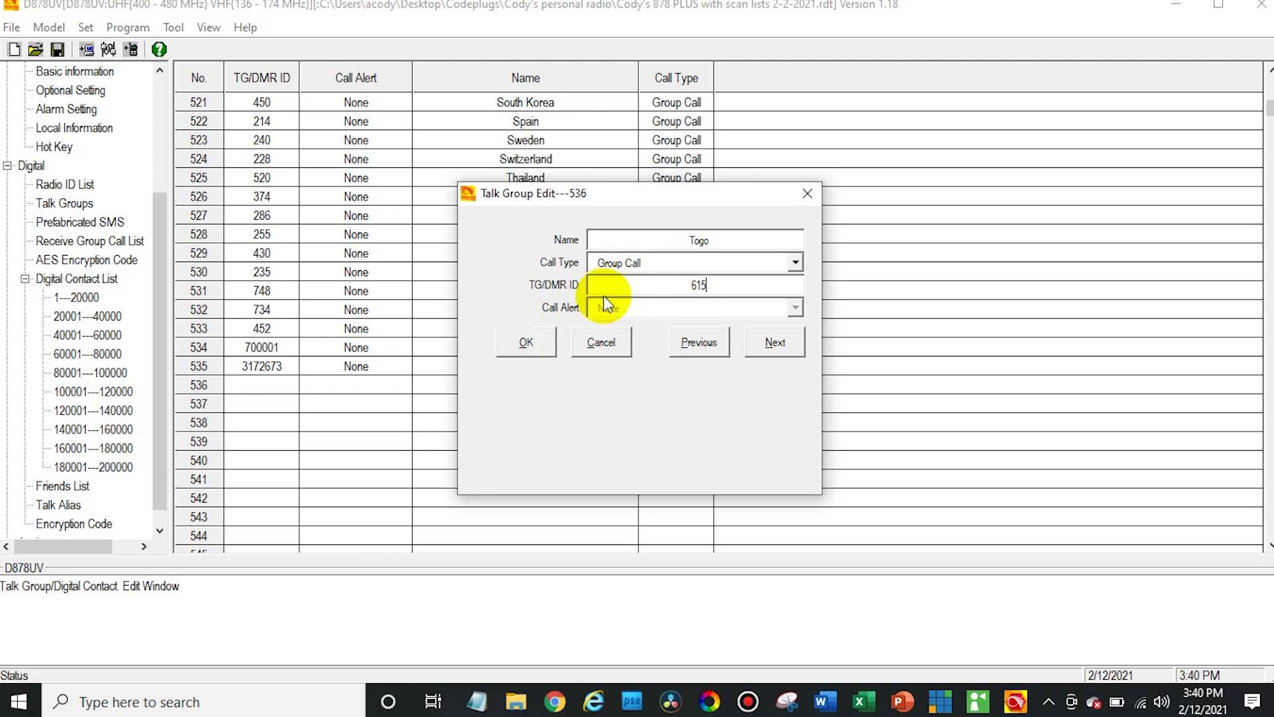
pyautogui.click(526, 350)
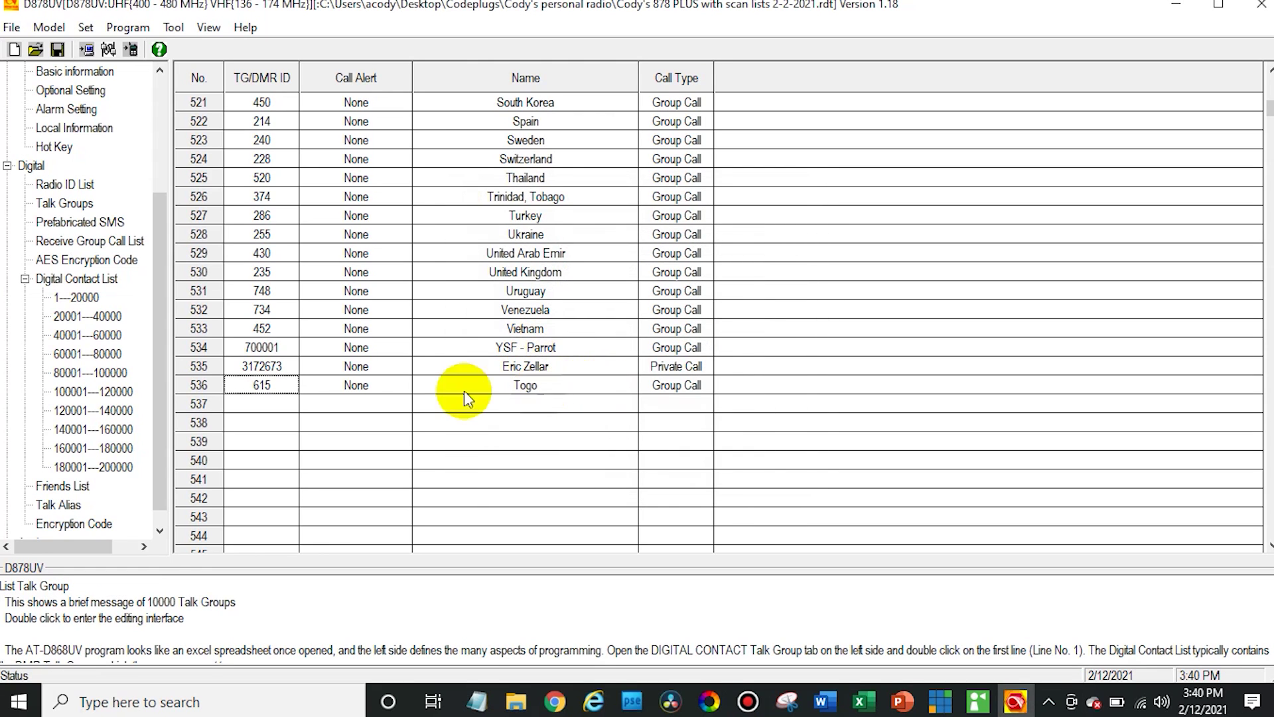
pyautogui.click(161, 296)
# Open Public > Channel and scroll past channel 253 (AAR 097) to empty row 254
pyautogui.moveTo(160, 297); pyautogui.dragTo(159, 166)
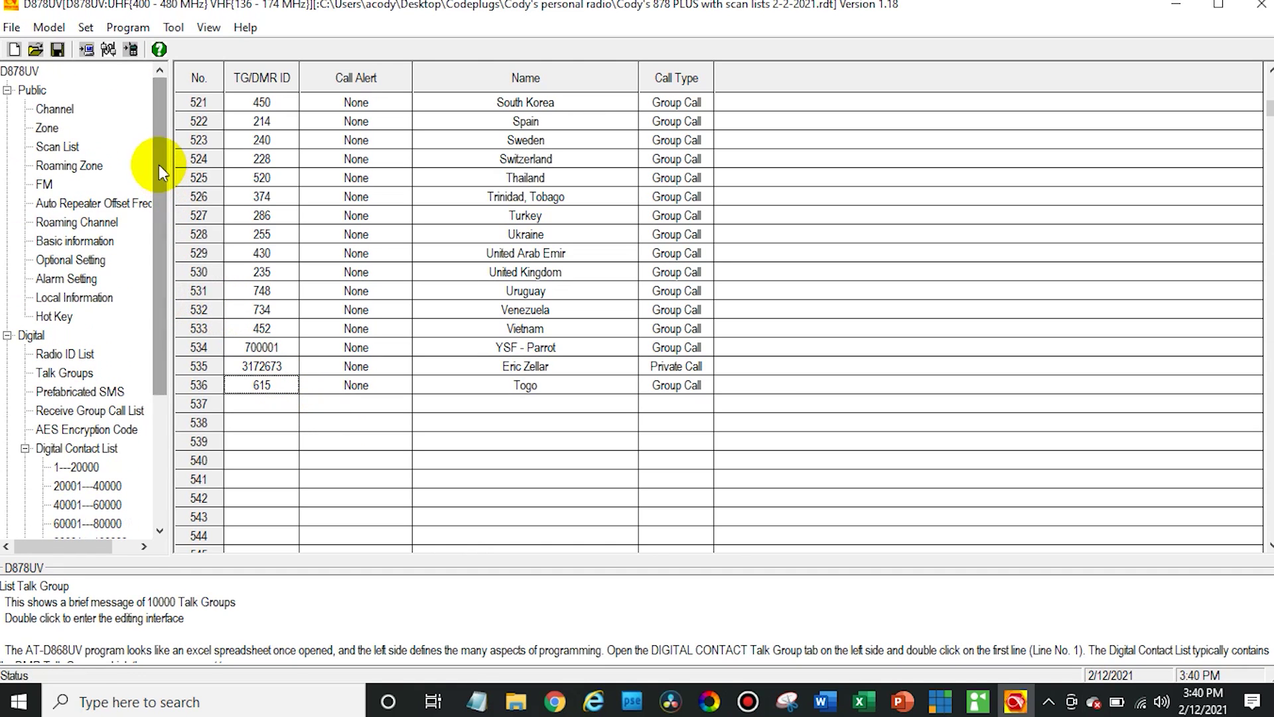
pyautogui.click(56, 109)
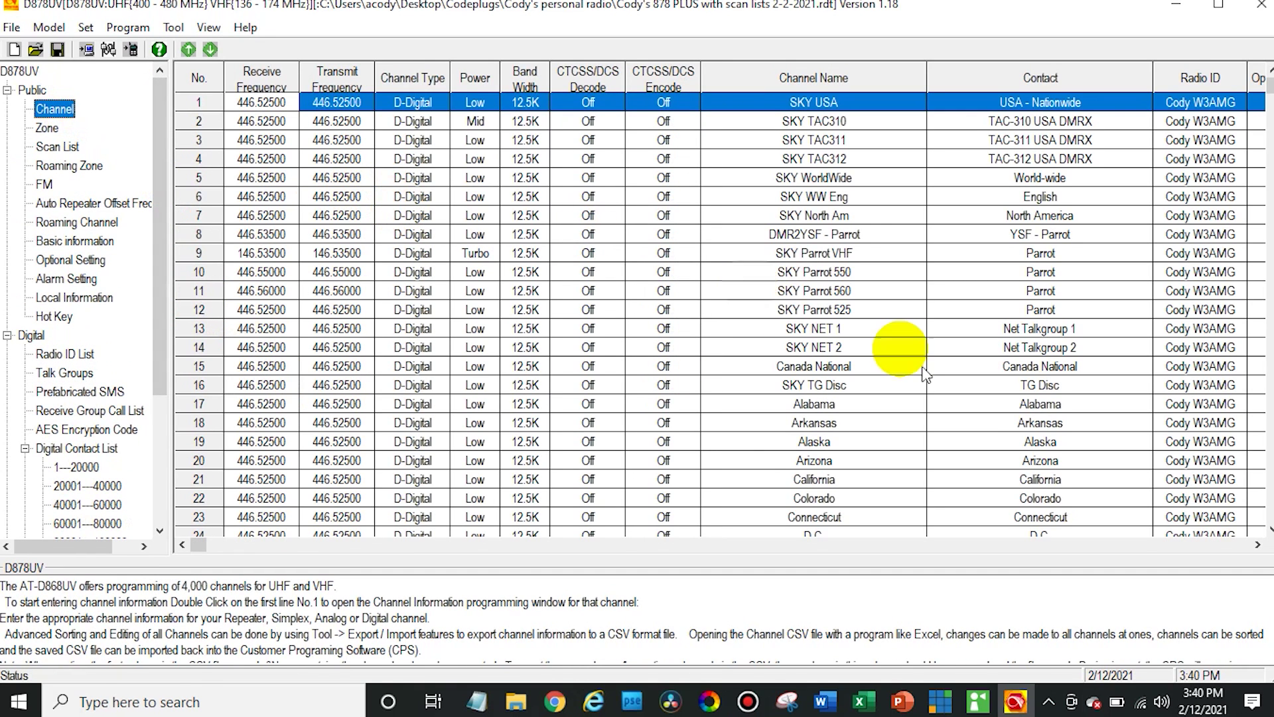
pyautogui.scroll(-2, 1264, 524)
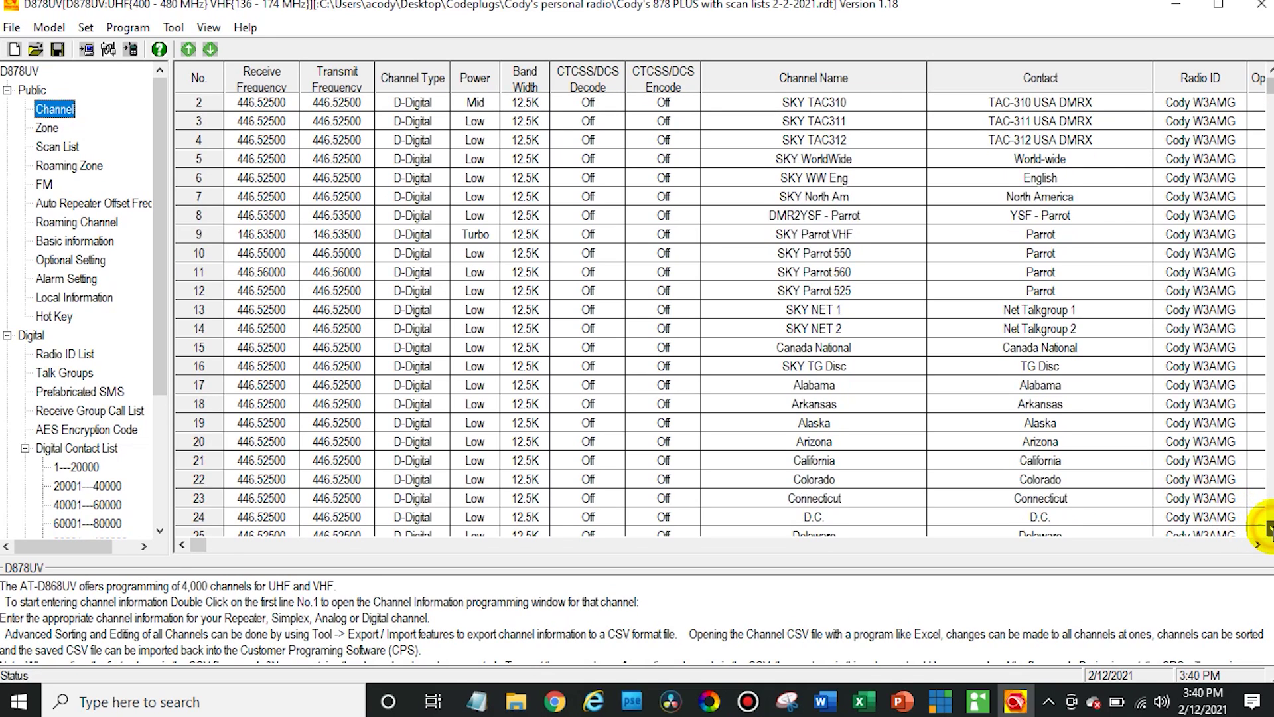
pyautogui.scroll(-3, 1264, 524)
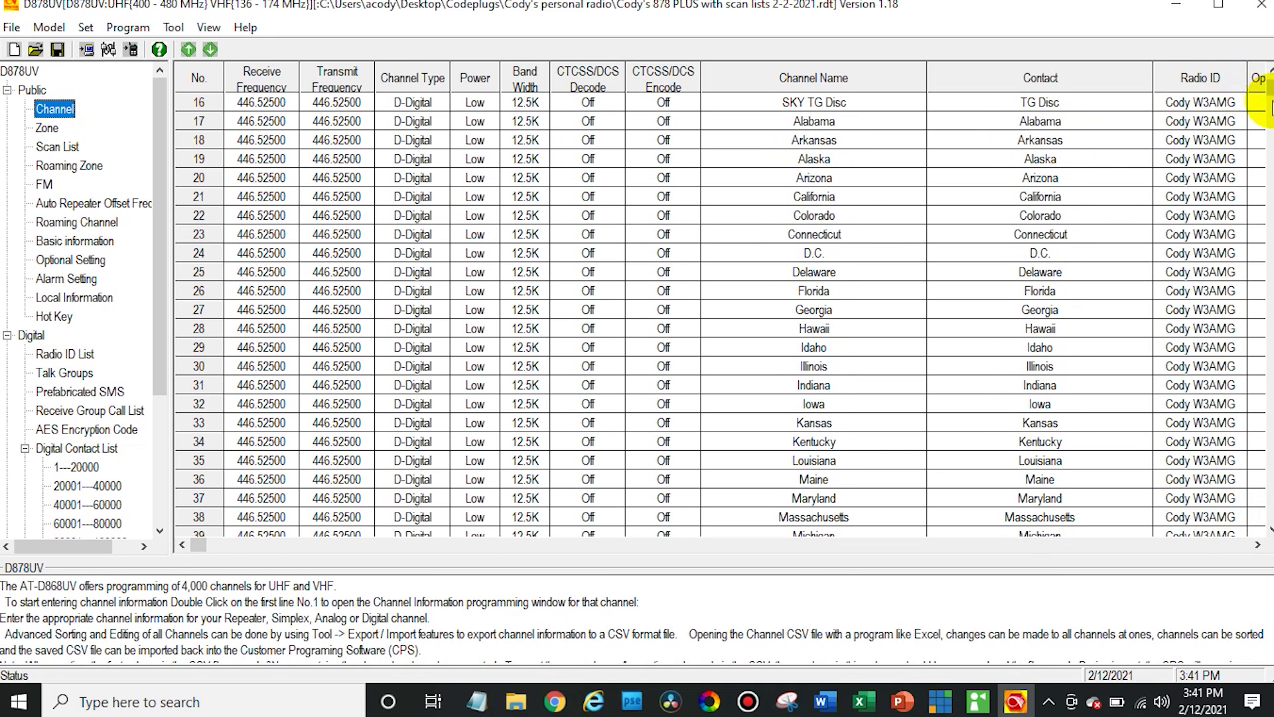
pyautogui.moveTo(1264, 100)
pyautogui.mouseDown()
pyautogui.moveTo(1268, 137)
pyautogui.moveTo(1269, 121)
pyautogui.mouseUp()
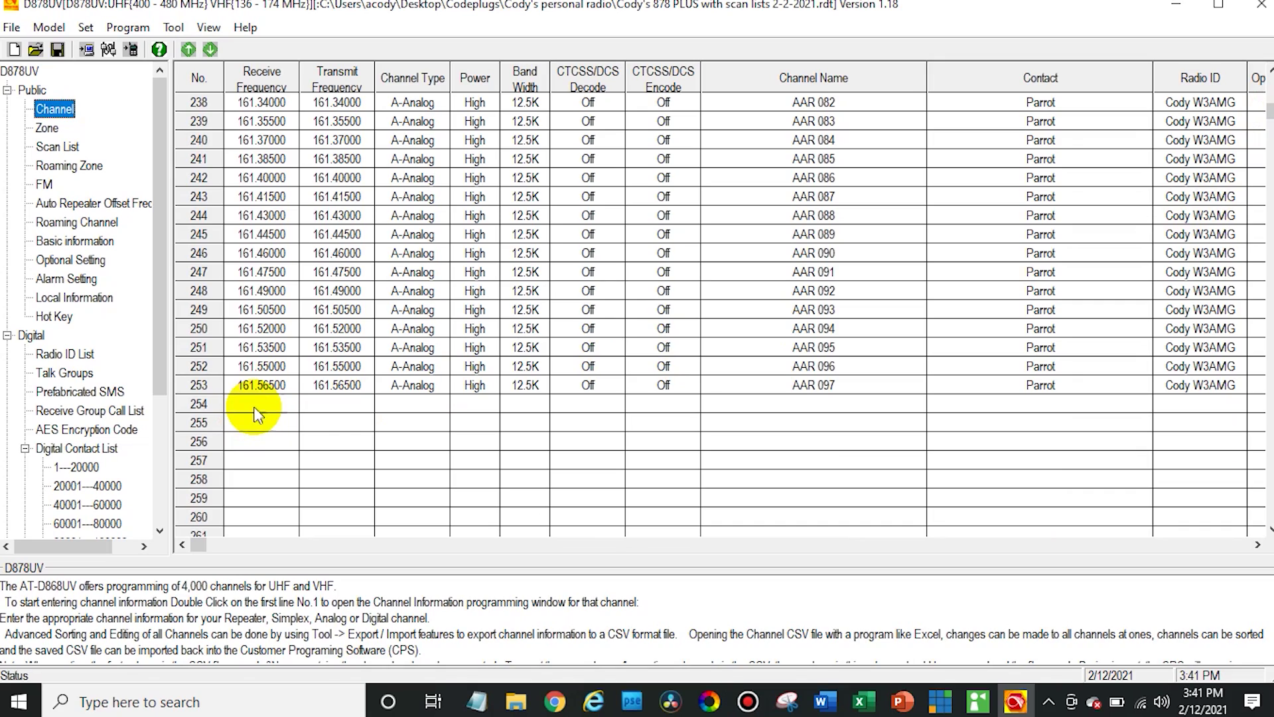
pyautogui.doubleClick(274, 405)
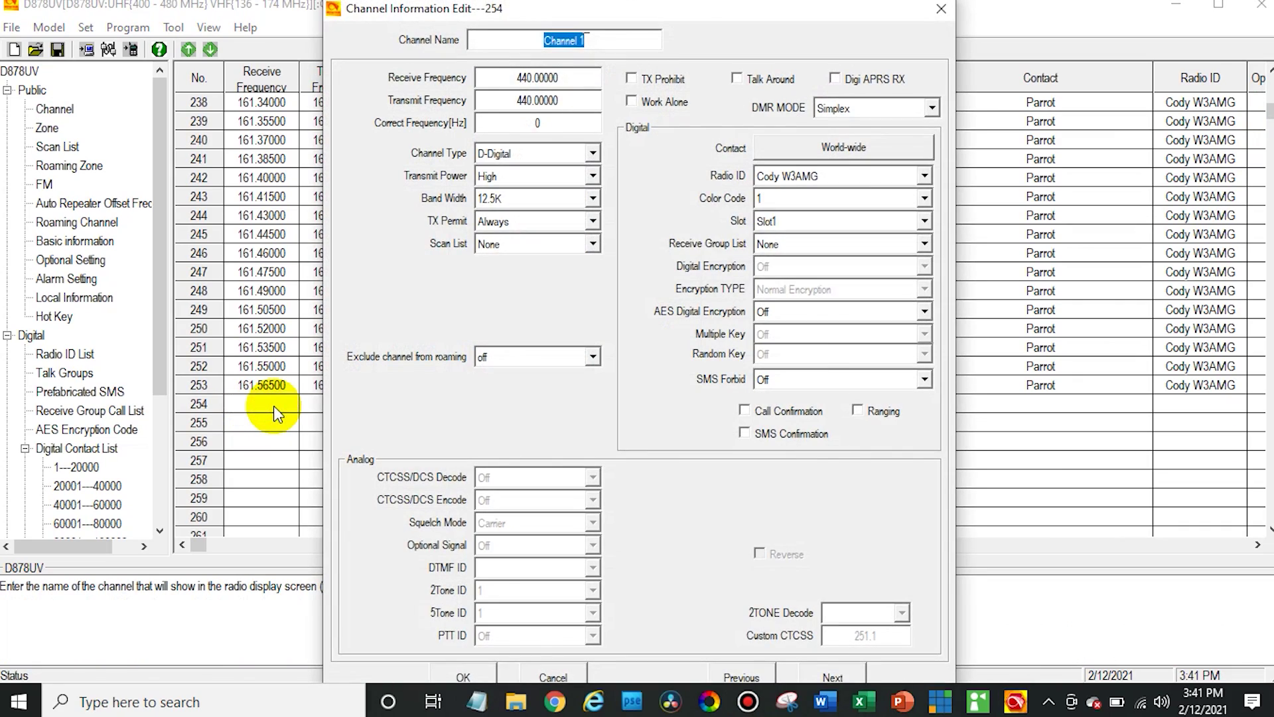
pyautogui.moveTo(697, 10); pyautogui.dragTo(692, 416)
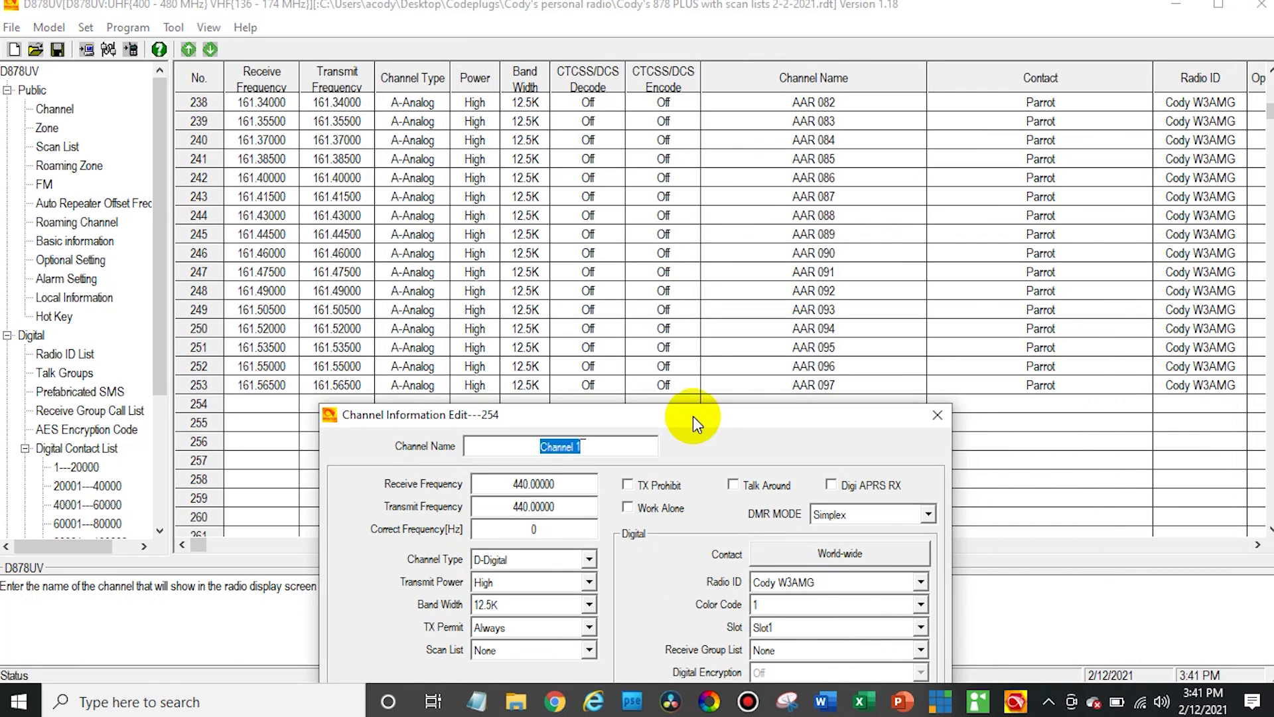
pyautogui.moveTo(693, 416); pyautogui.dragTo(670, 8)
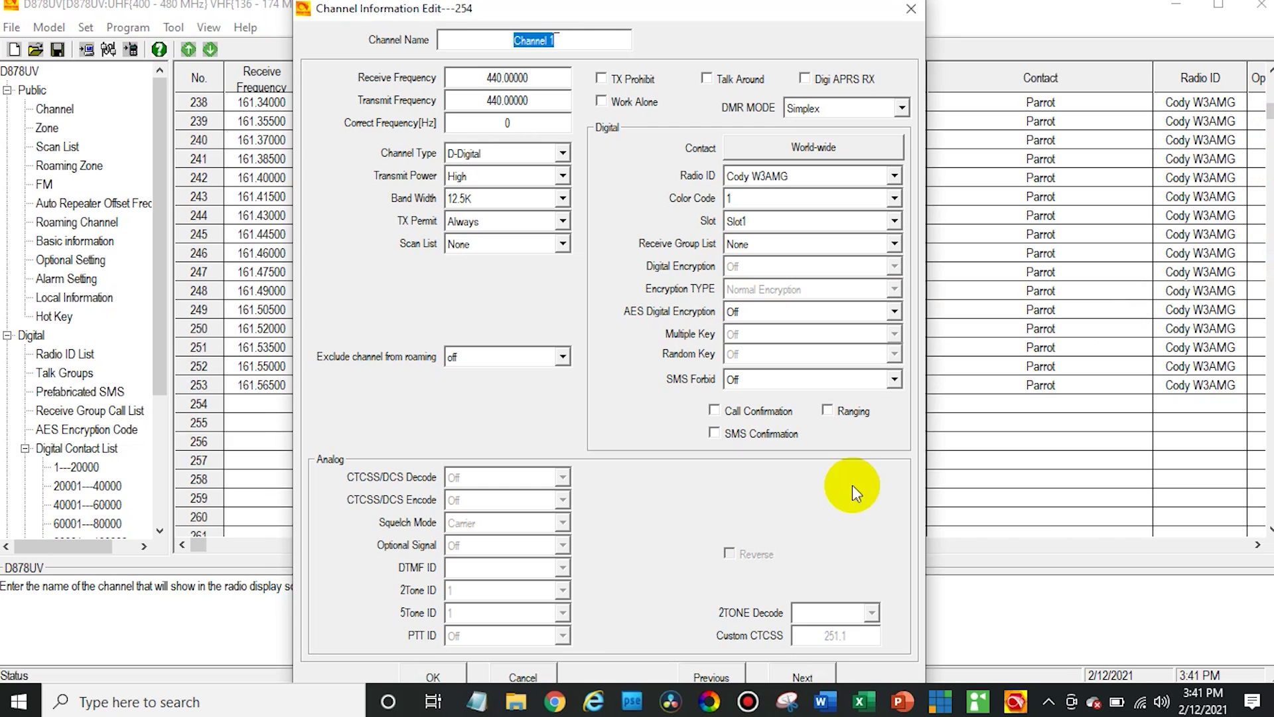
pyautogui.click(523, 677)
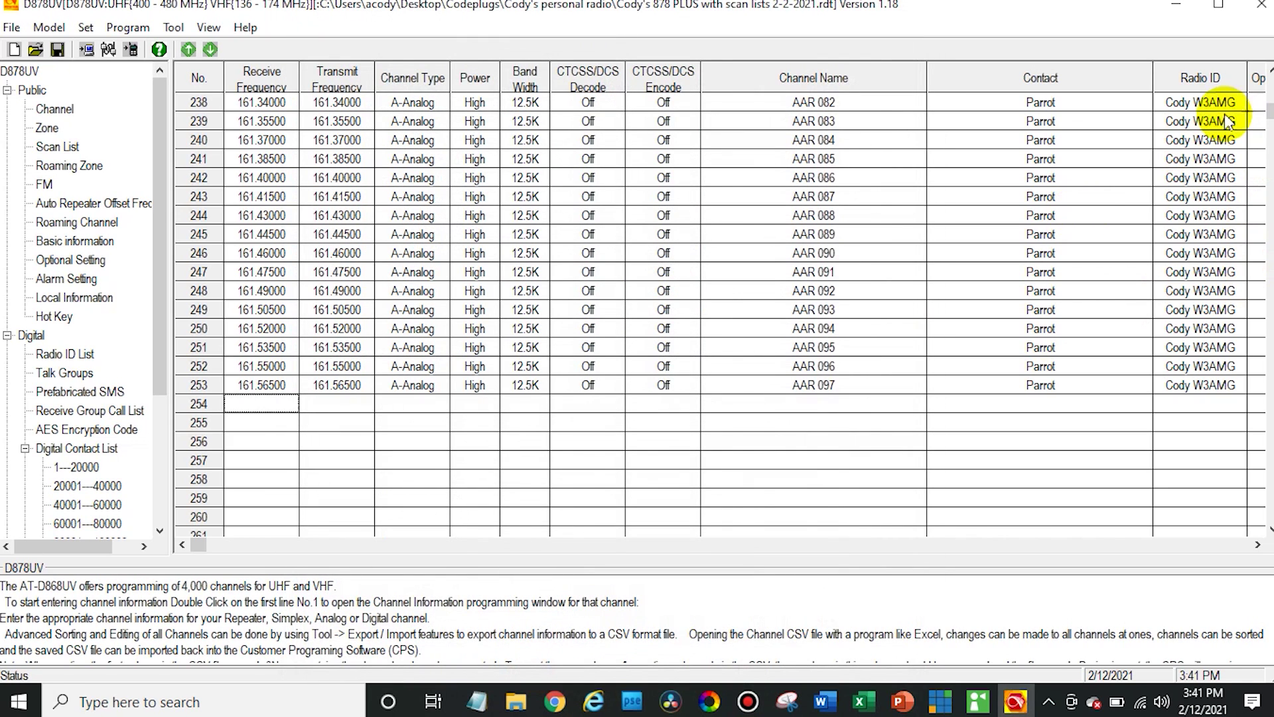
pyautogui.click(1268, 69)
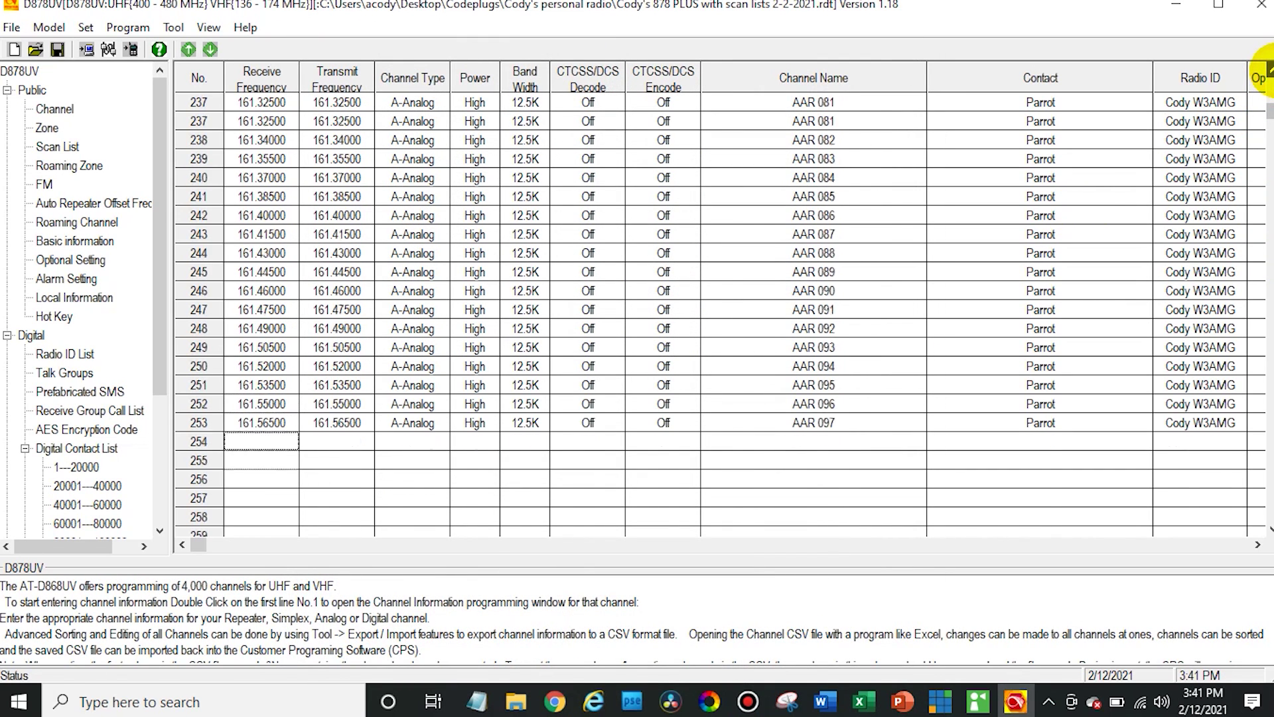
pyautogui.click(1269, 69)
pyautogui.click(1268, 69)
pyautogui.click(1269, 69)
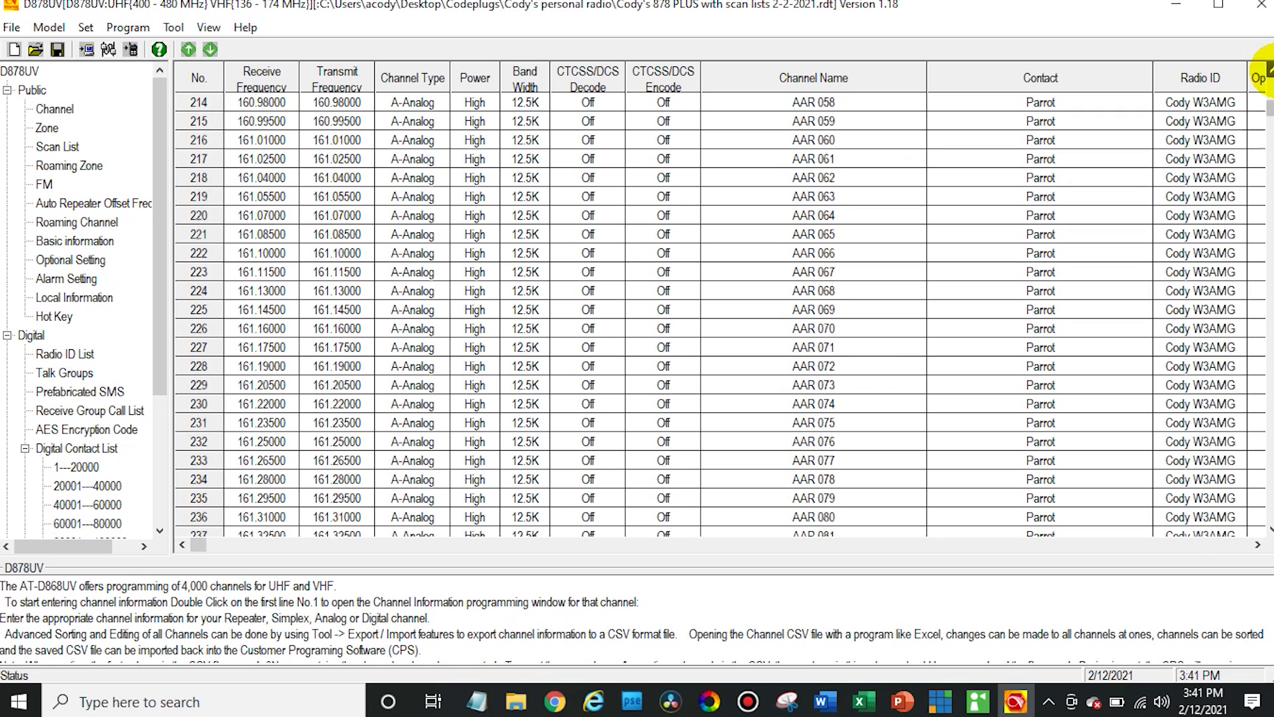
pyautogui.click(1269, 69)
pyautogui.moveTo(1268, 106); pyautogui.dragTo(1266, 77)
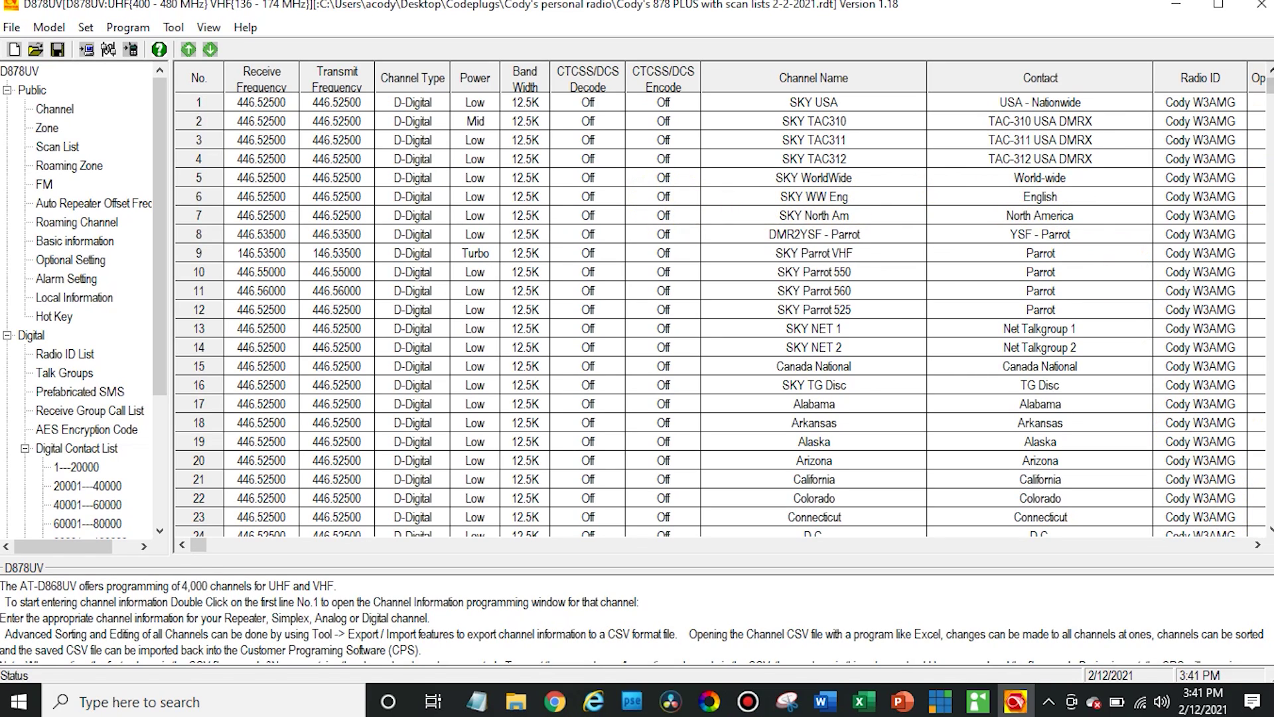
pyautogui.moveTo(1267, 85); pyautogui.dragTo(1264, 113)
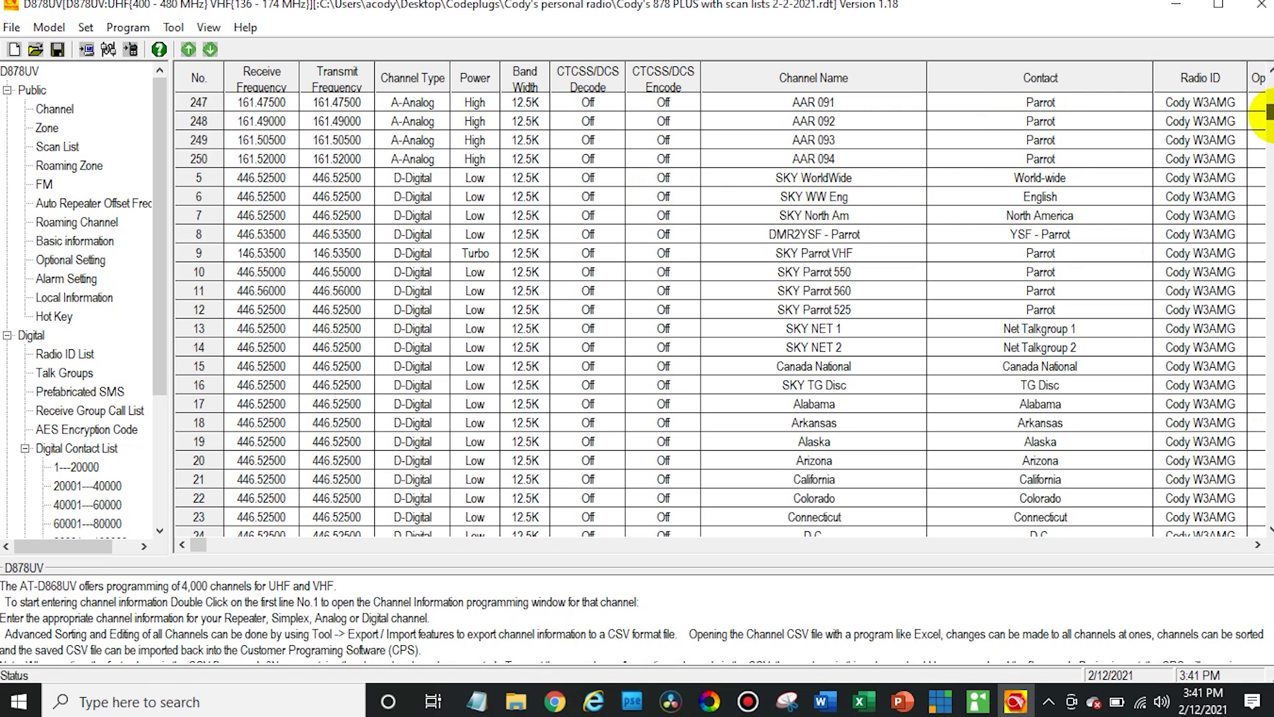
# Open new channel 254 and set both receive and transmit frequency to 446.550
pyautogui.click(295, 232)
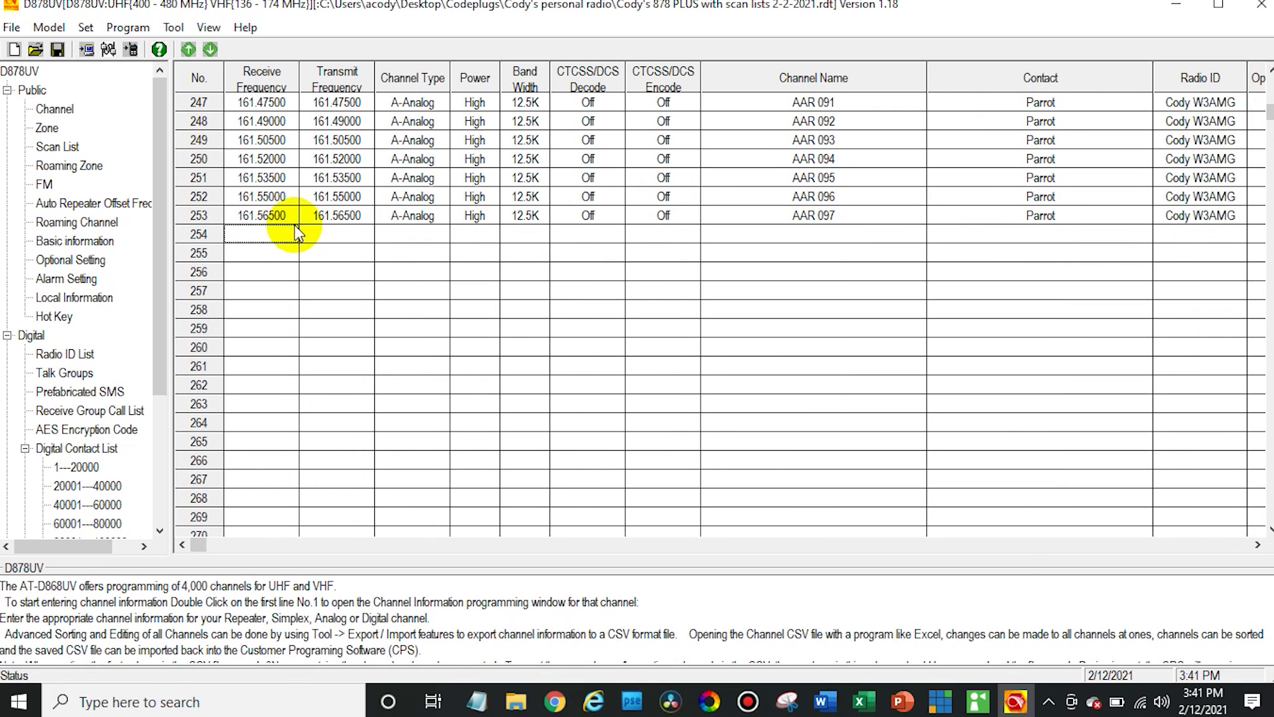
pyautogui.doubleClick(295, 232)
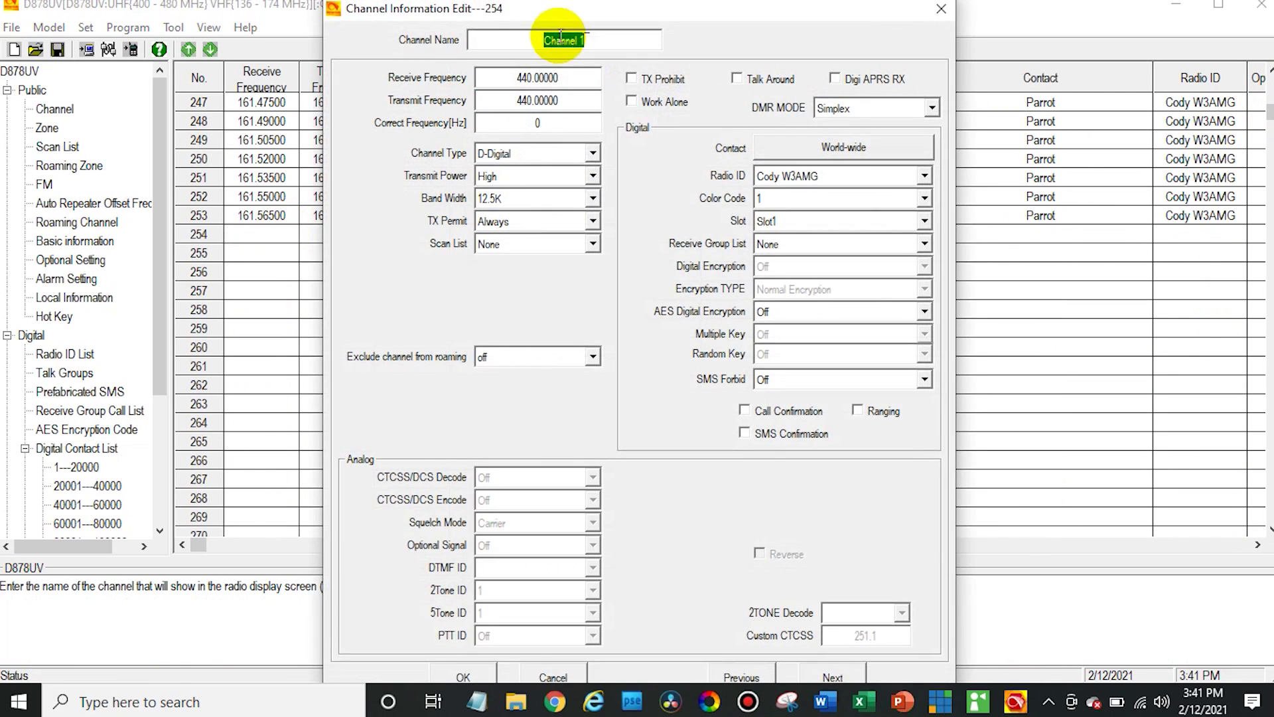
pyautogui.click(529, 75)
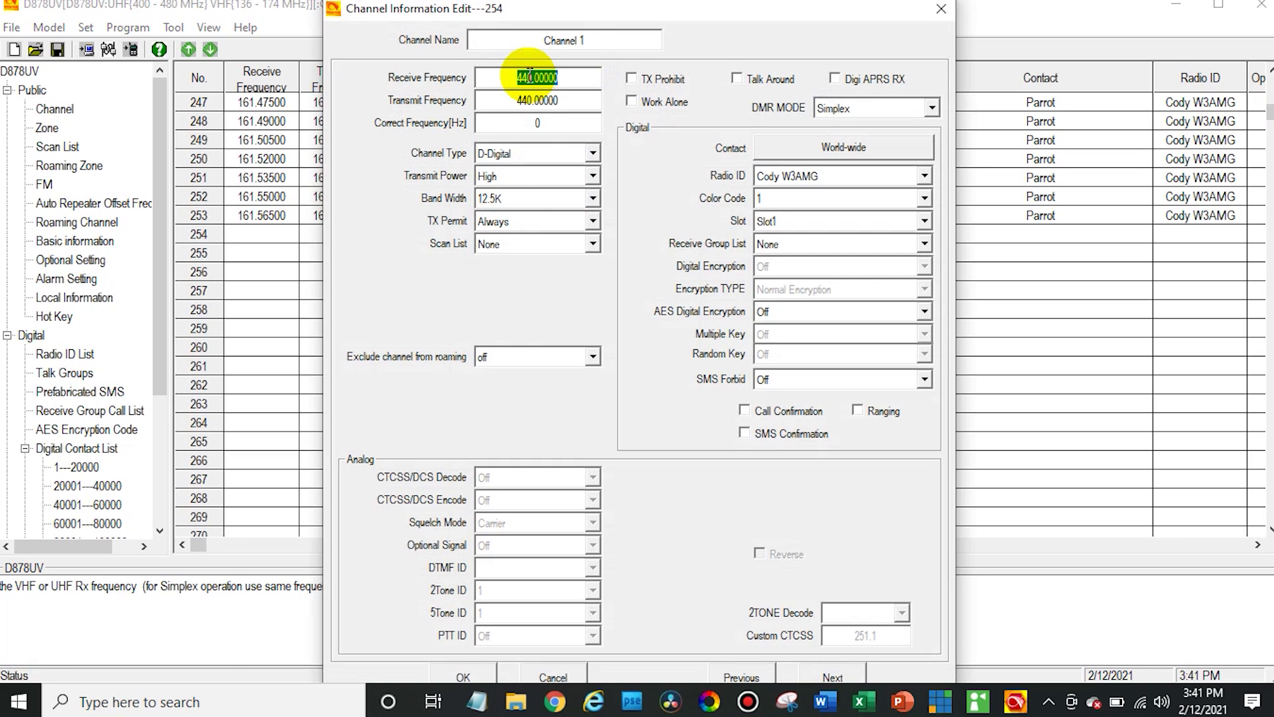
pyautogui.write('446')
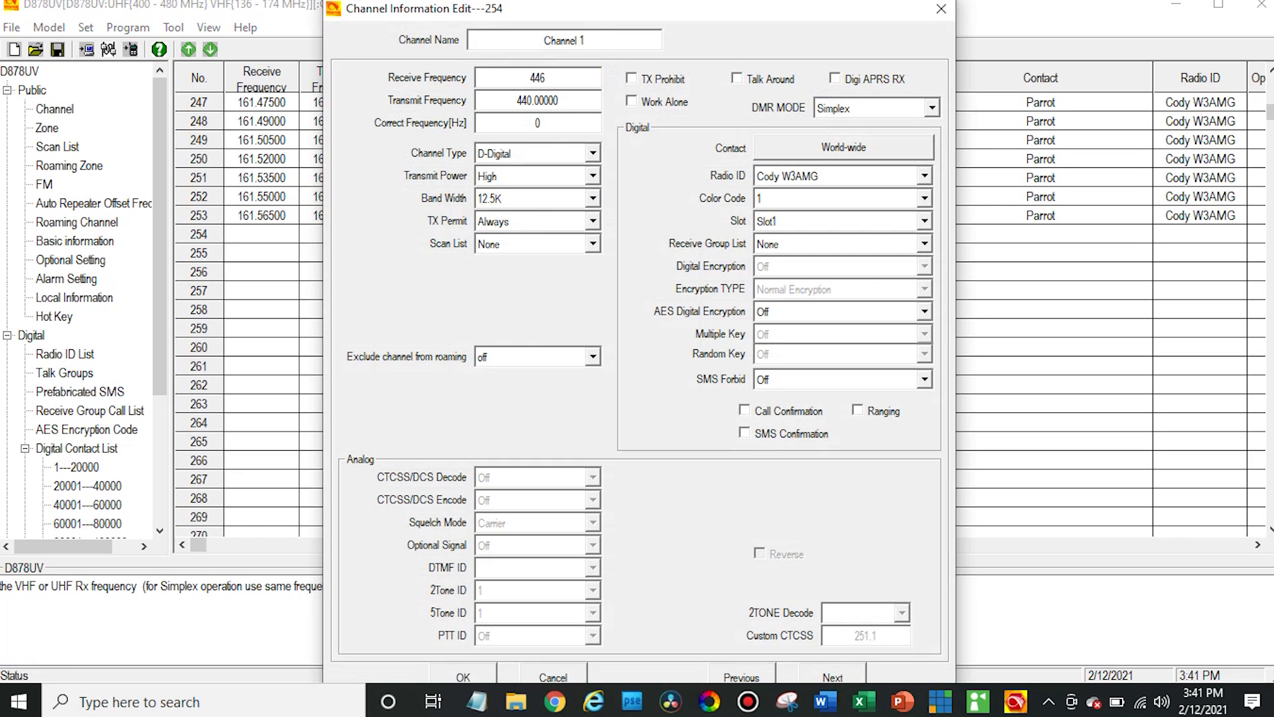
pyautogui.write('.550')
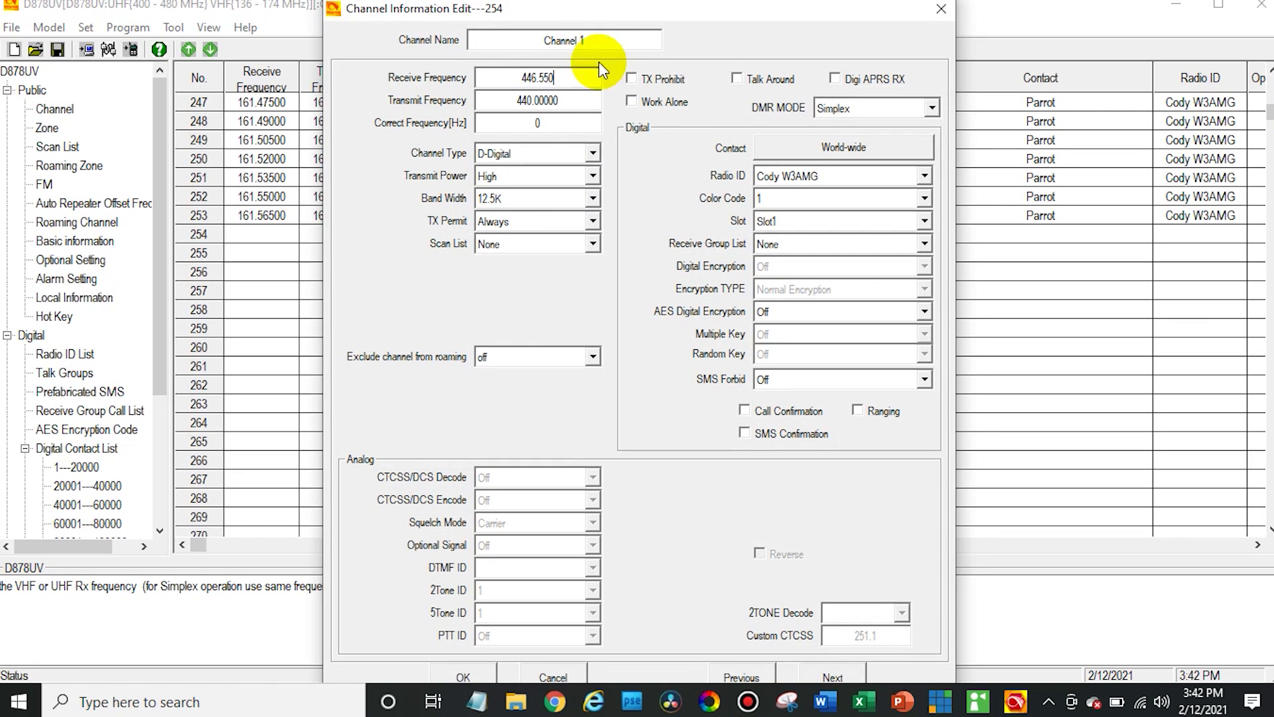
pyautogui.doubleClick(553, 101)
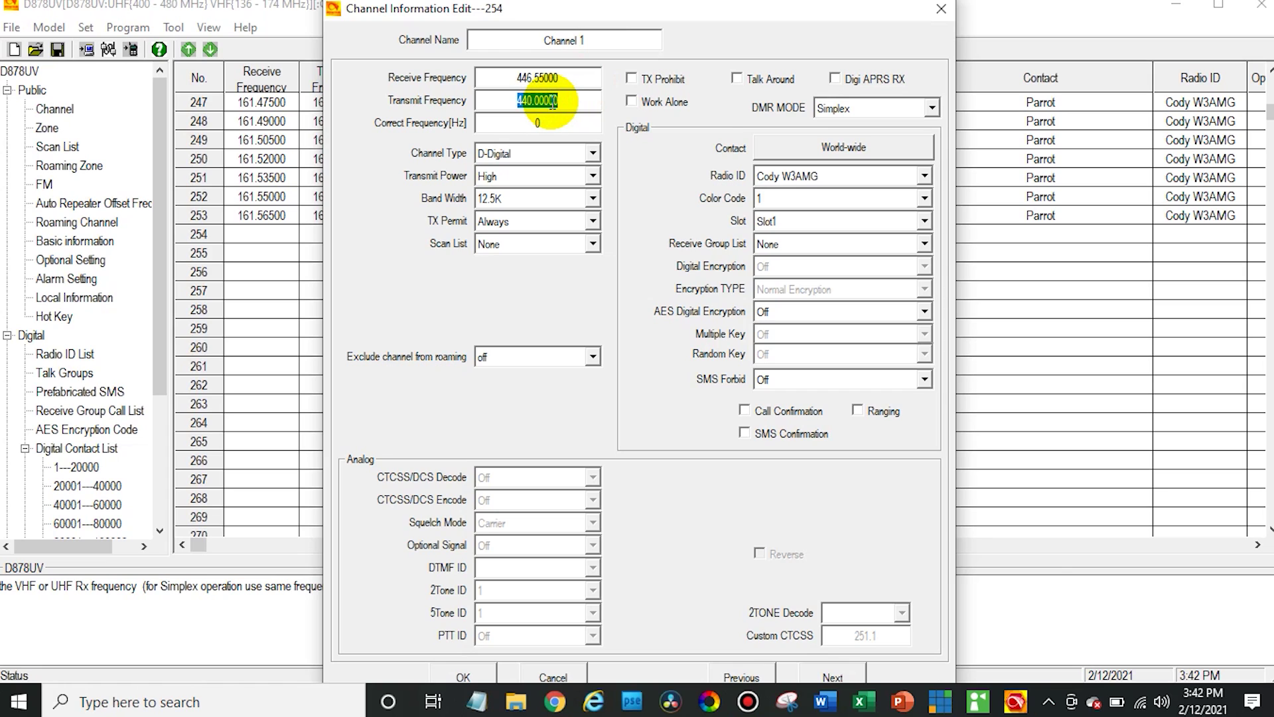
pyautogui.write('4')
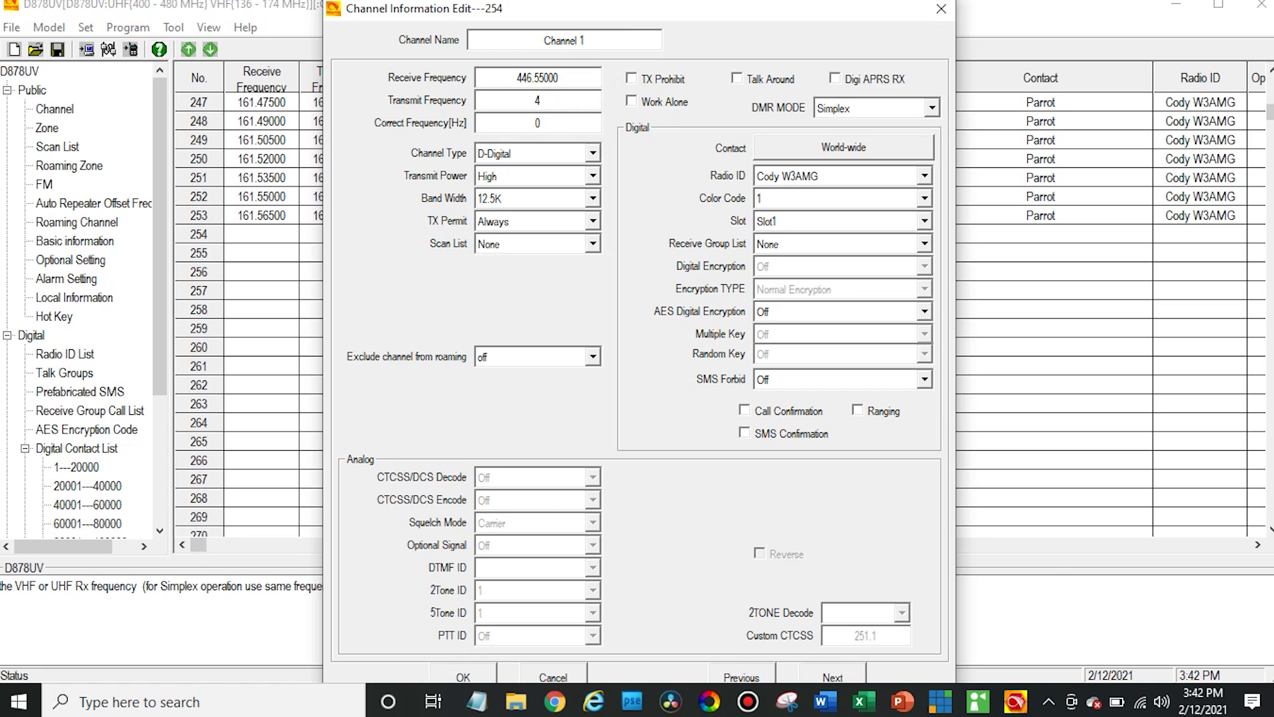
pyautogui.write('46.550')
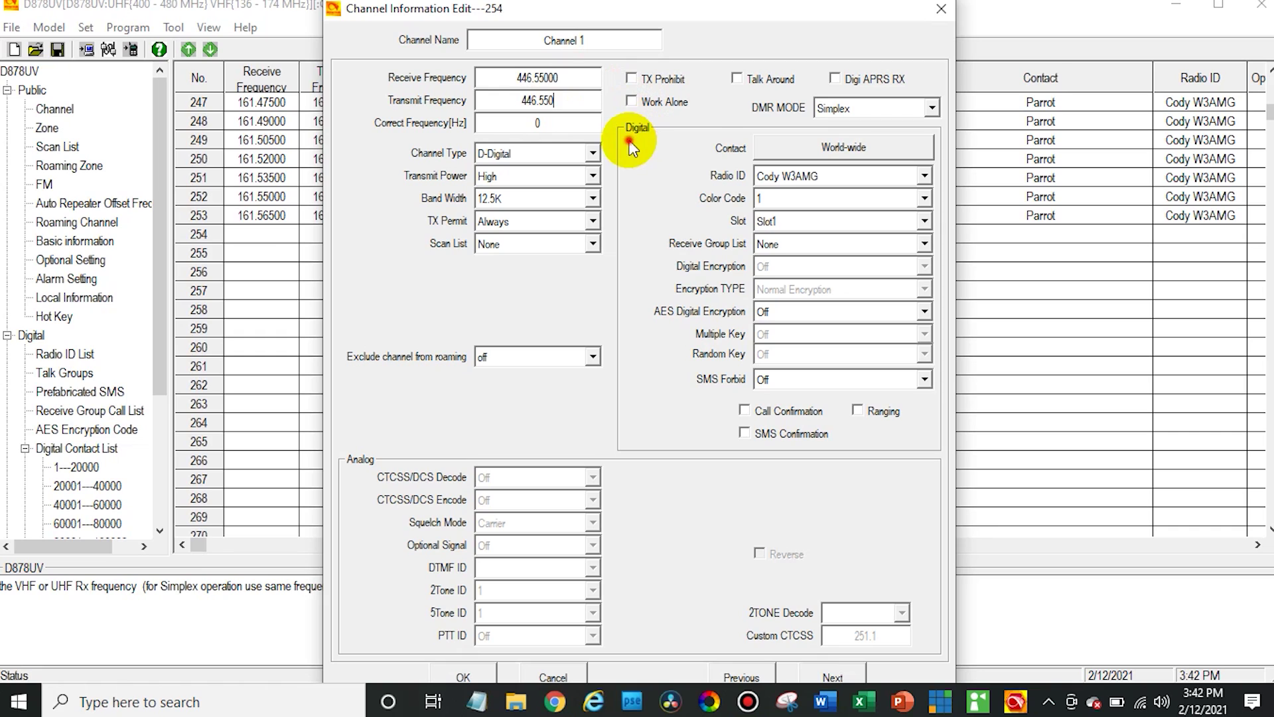
# Name the channel 'Sky Togo' and set its transmit power to Low
pyautogui.click(559, 40)
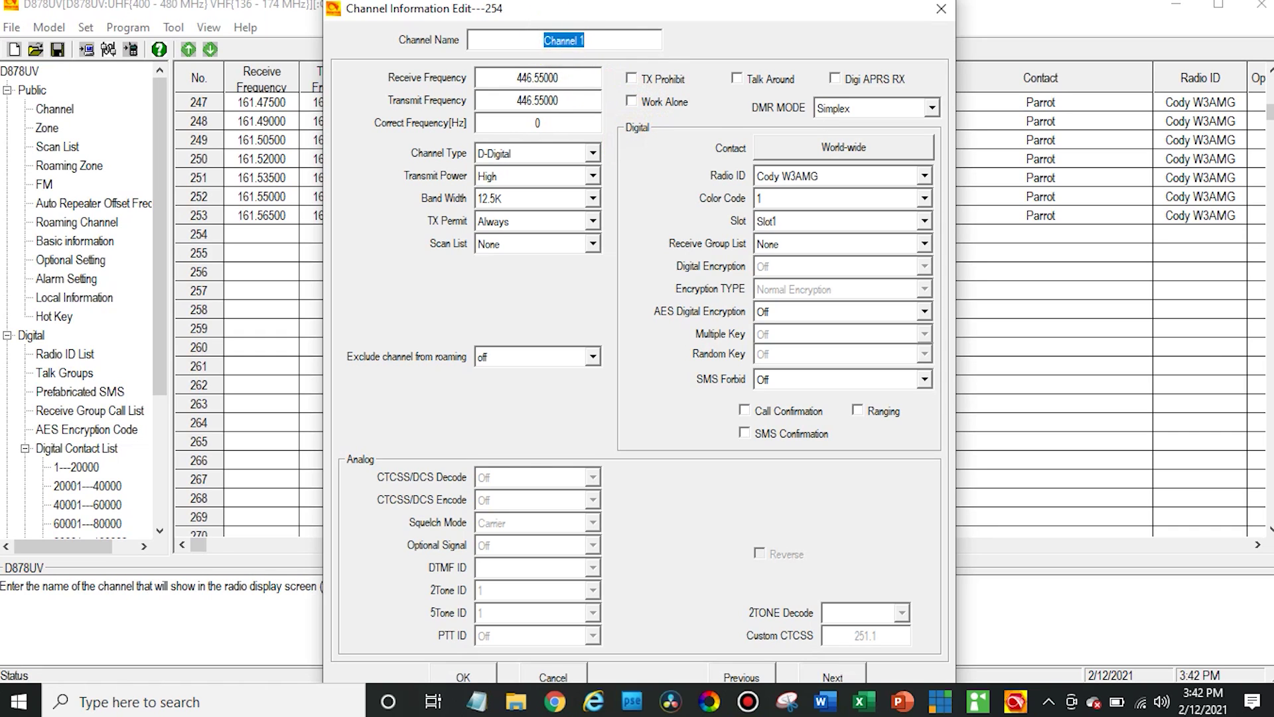
pyautogui.write('Sky Togo')
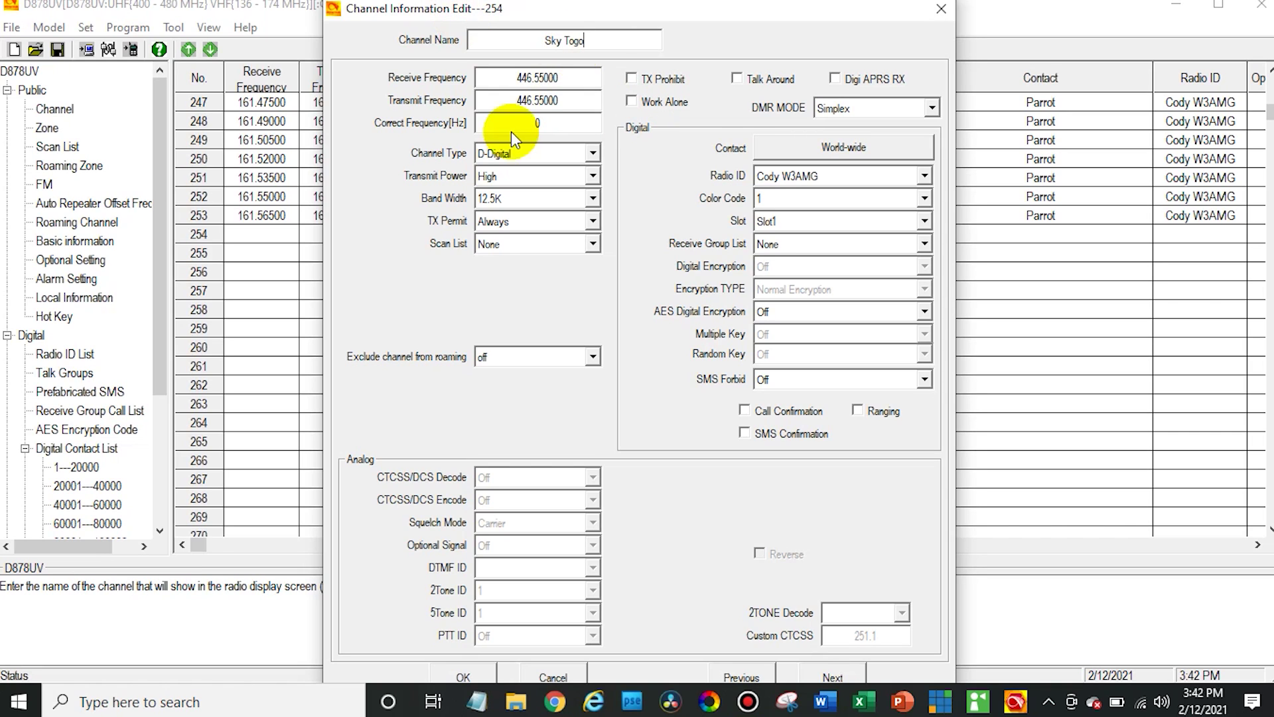
pyautogui.click(563, 41)
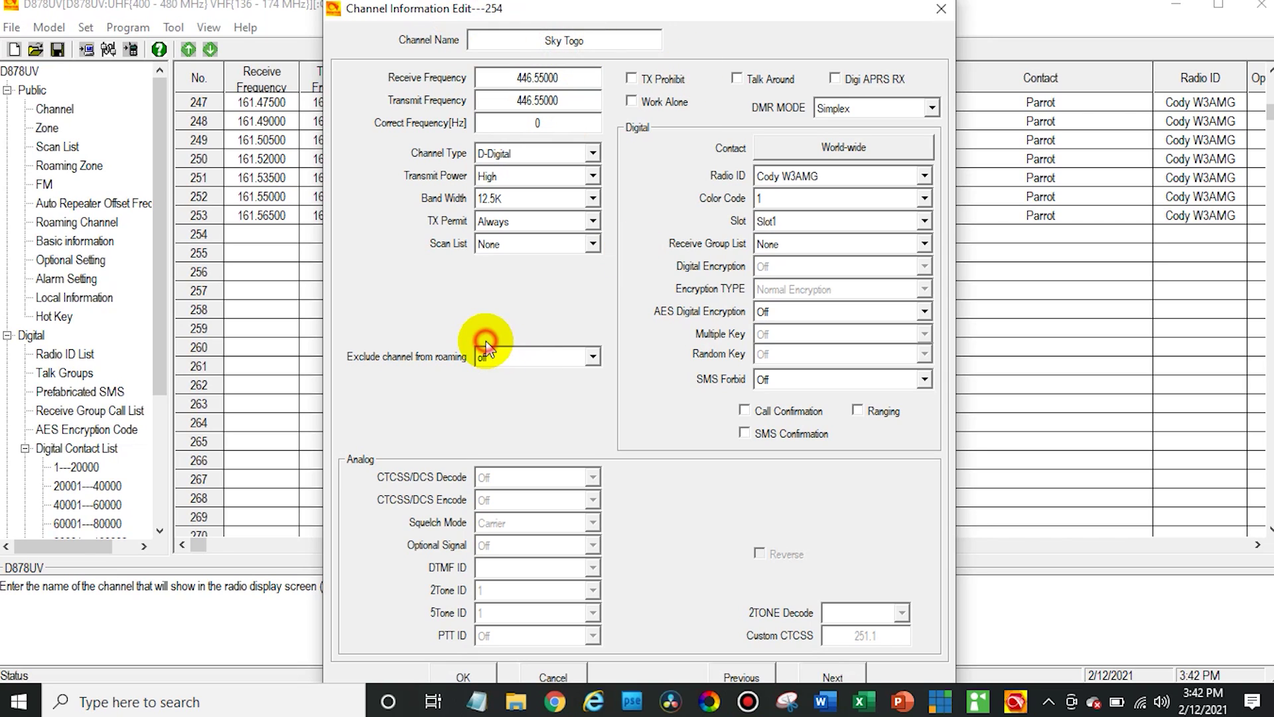
pyautogui.click(425, 290)
pyautogui.click(511, 177)
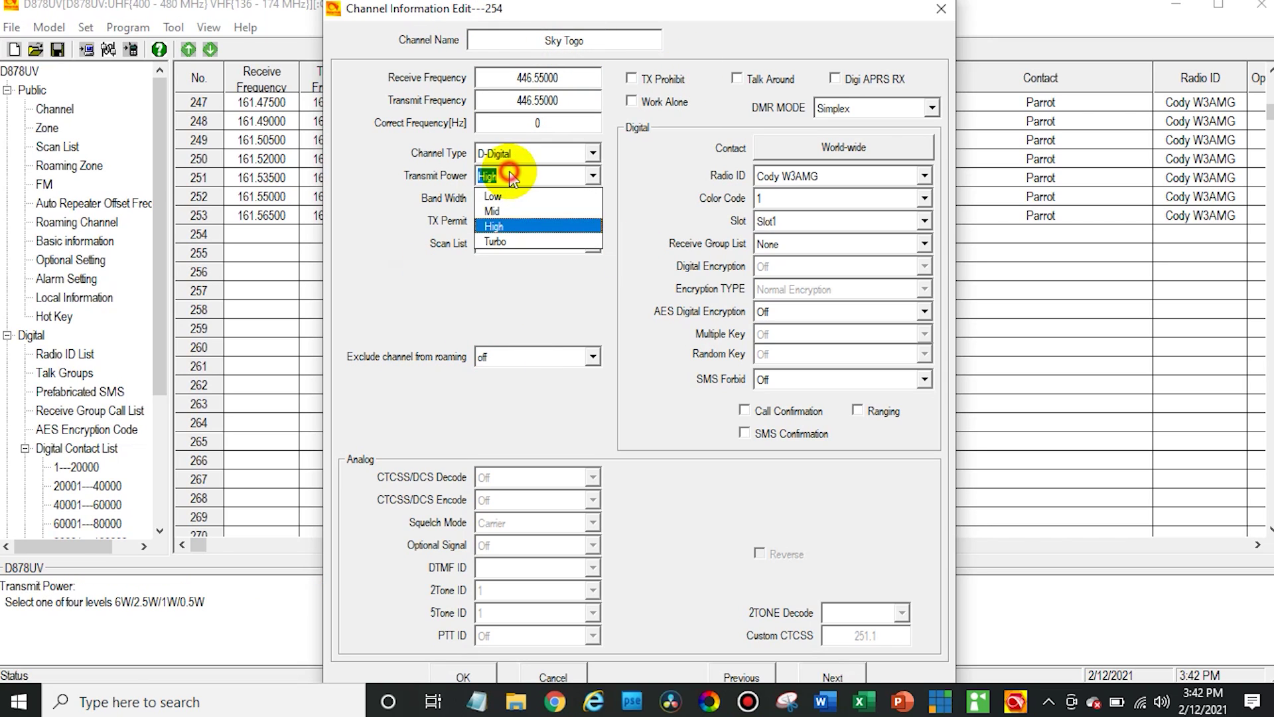
pyautogui.click(507, 196)
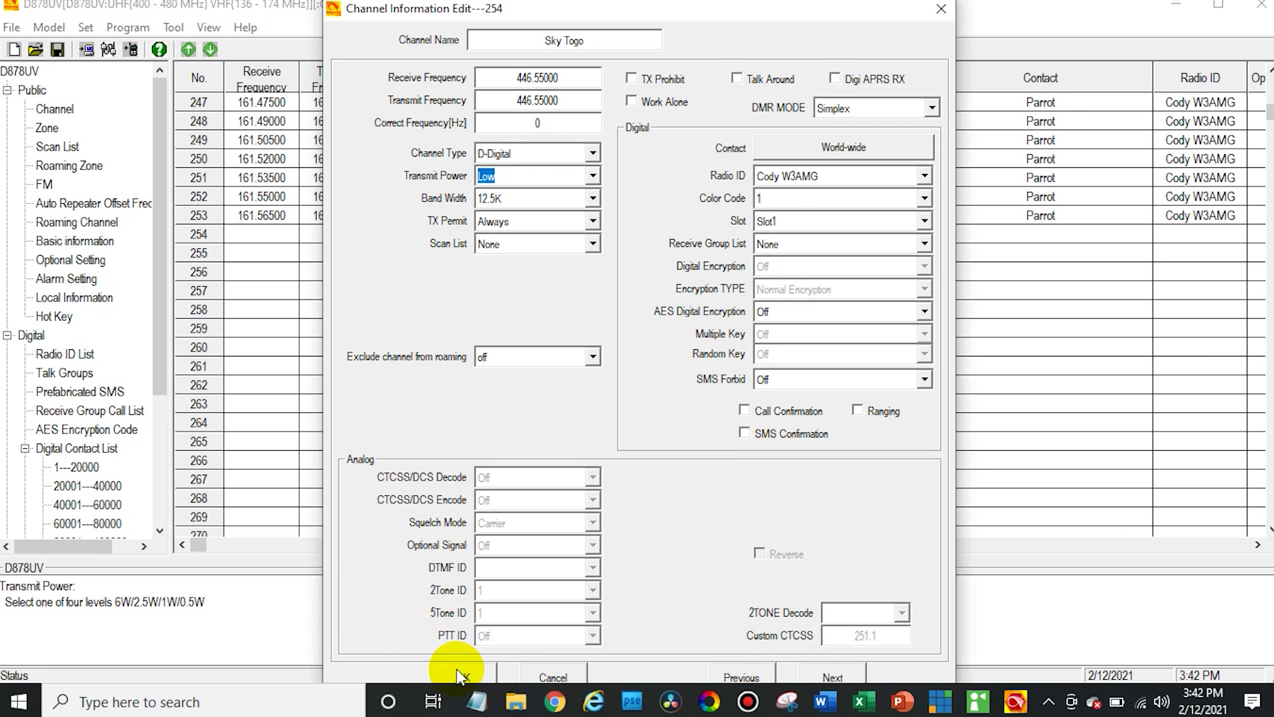
pyautogui.click(834, 143)
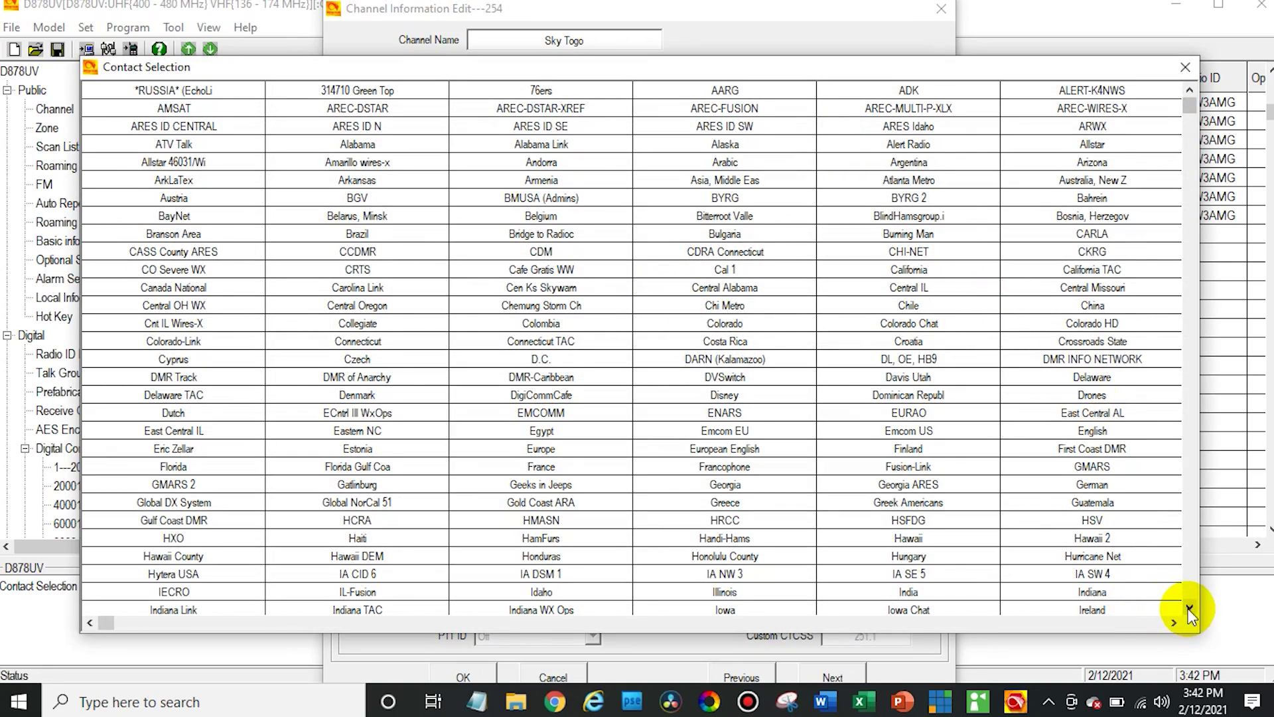
# Assign the Togo(615) group call contact to Sky Togo and save channel 254
pyautogui.moveTo(1189, 611); pyautogui.dragTo(1189, 611)
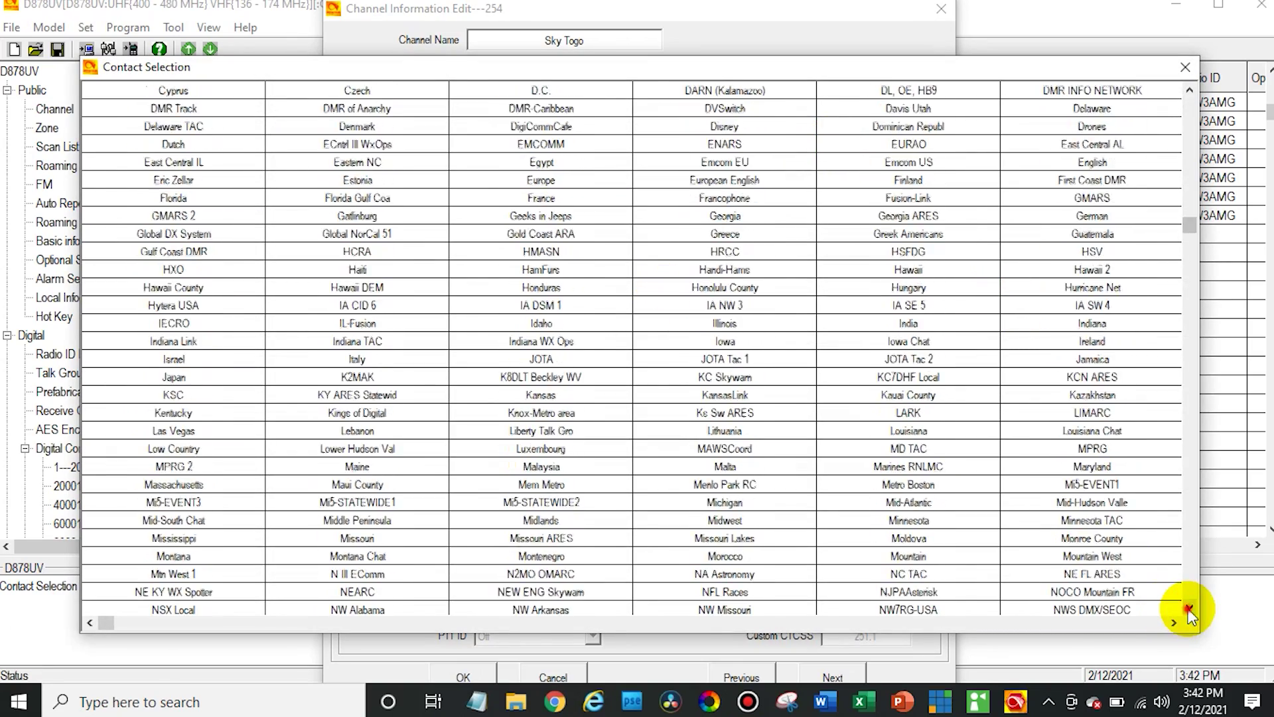
pyautogui.click(1190, 611)
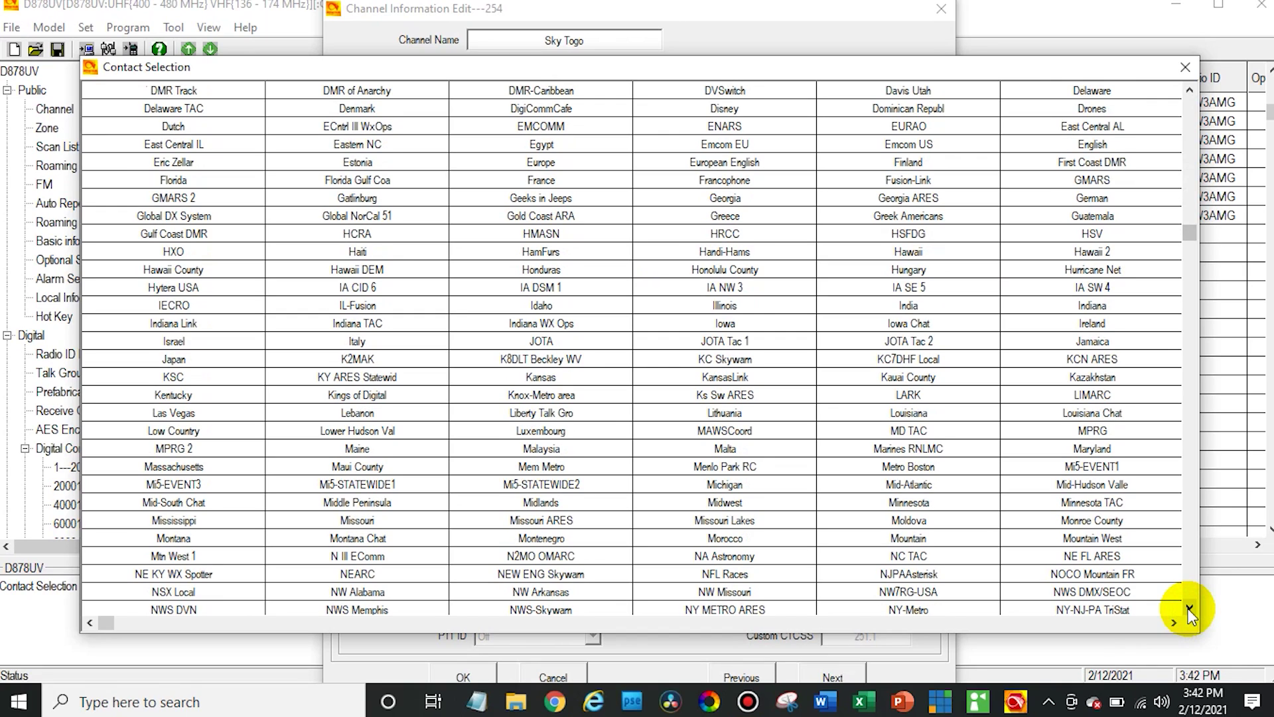
pyautogui.moveTo(1189, 611); pyautogui.dragTo(1189, 611)
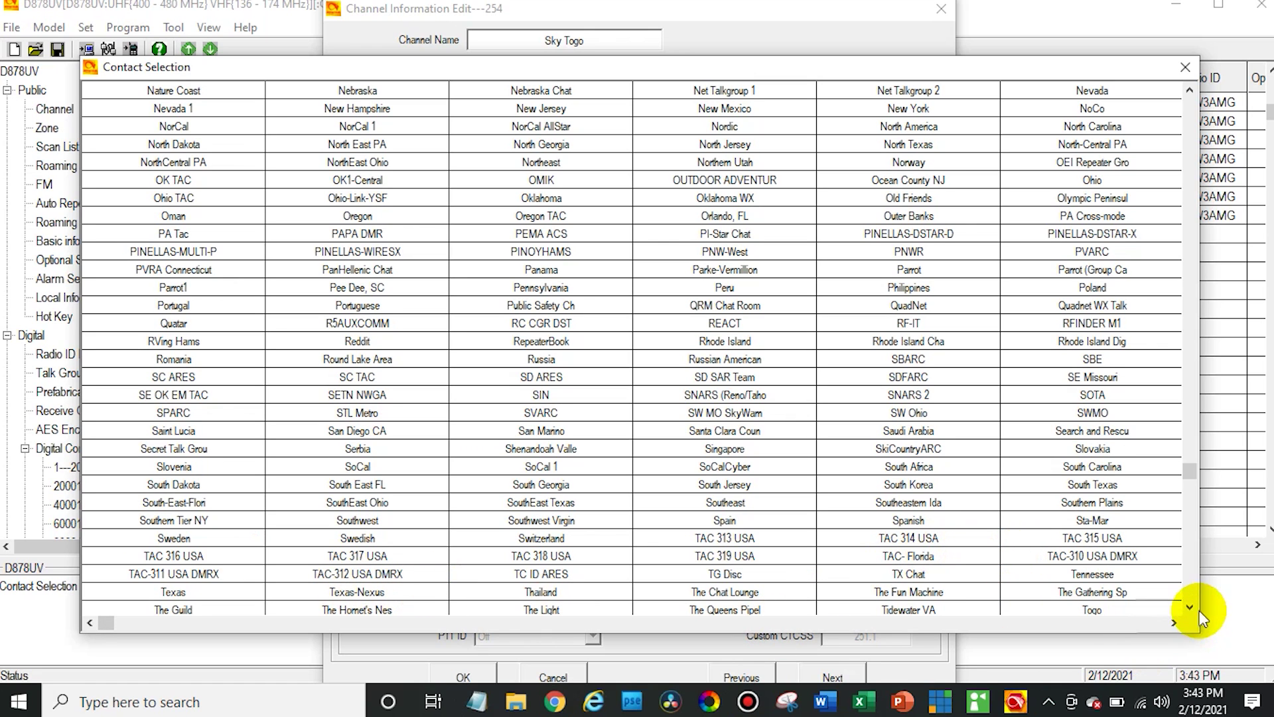
pyautogui.click(1116, 605)
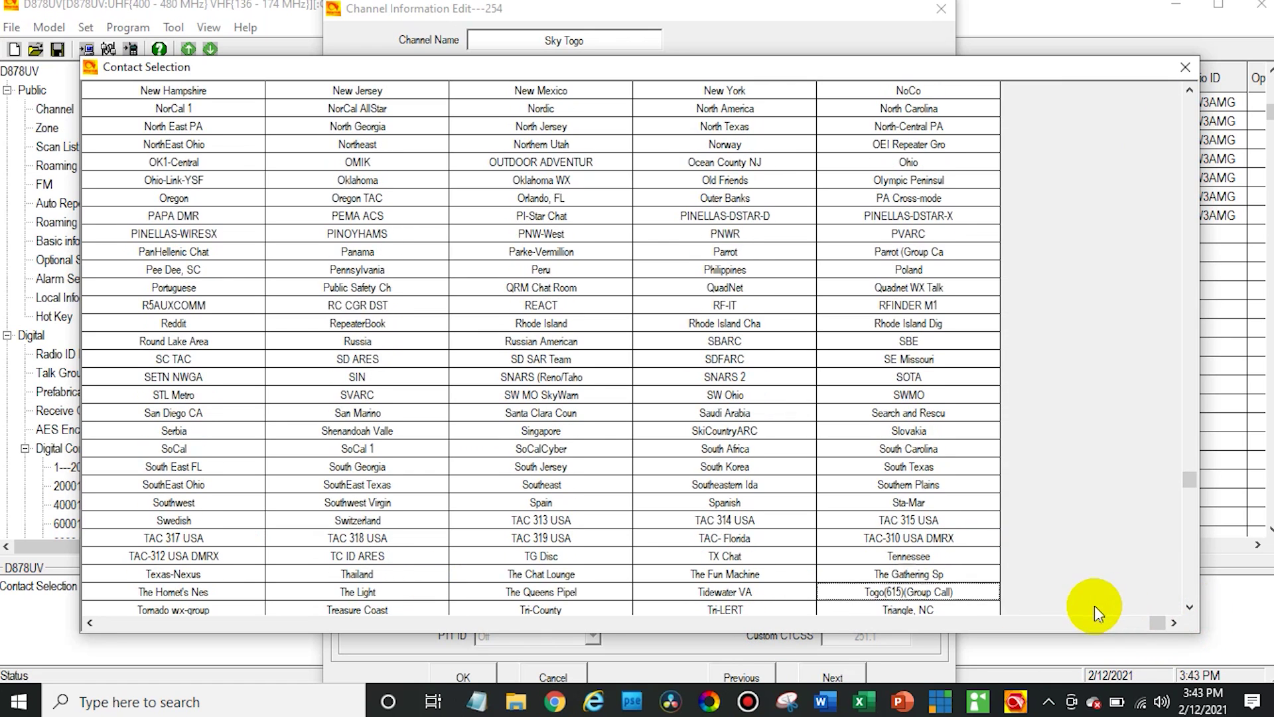
pyautogui.doubleClick(913, 588)
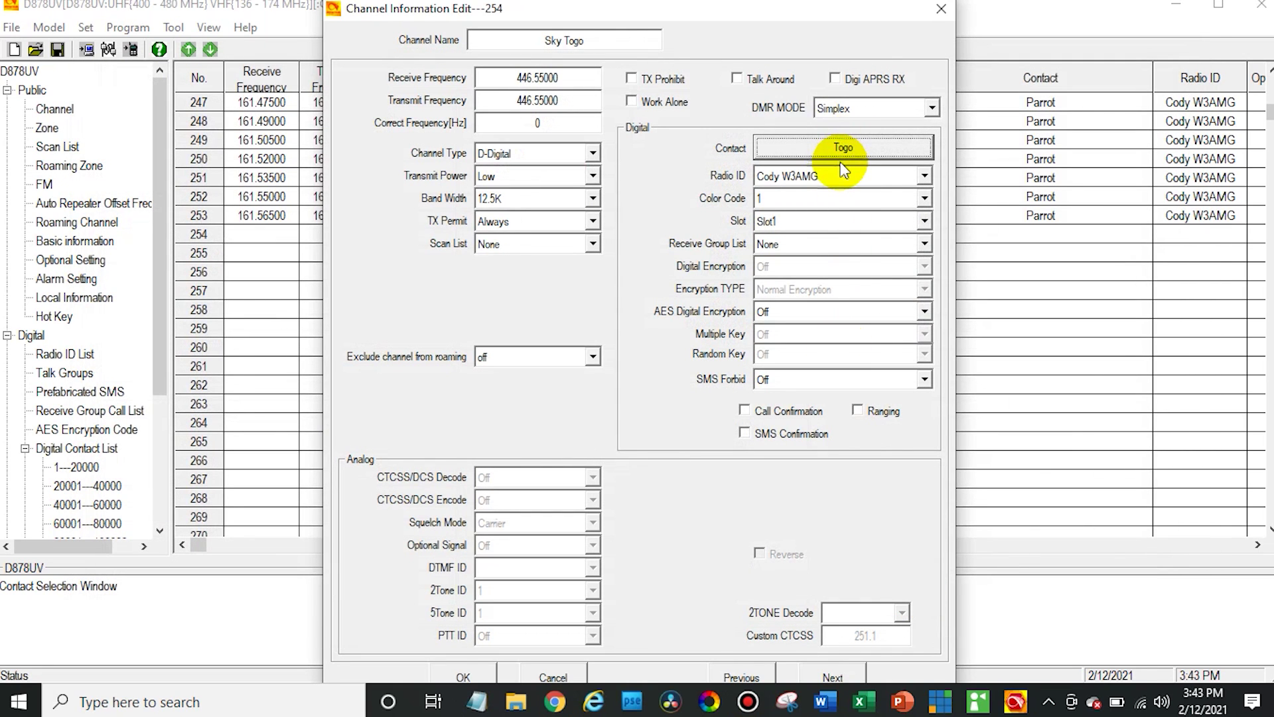
pyautogui.click(466, 676)
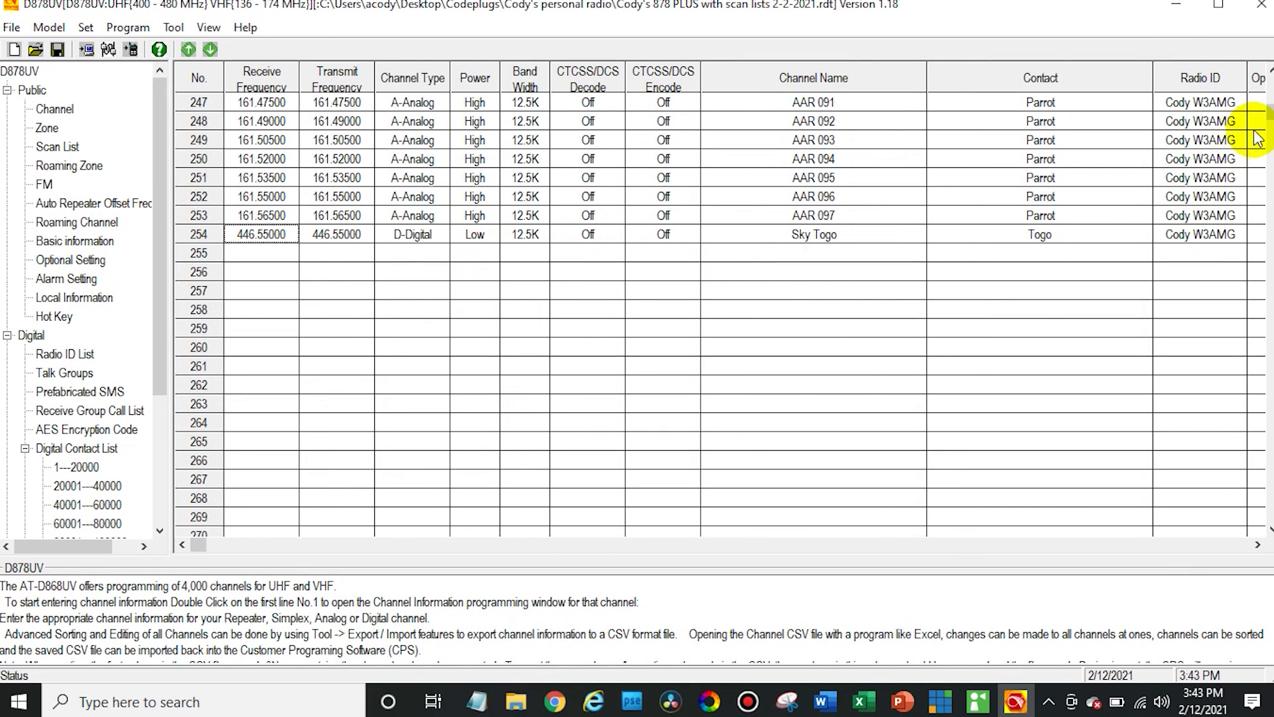
# Open the Alabama channel's settings for comparison and close them unchanged
pyautogui.moveTo(1267, 111); pyautogui.dragTo(1266, 82)
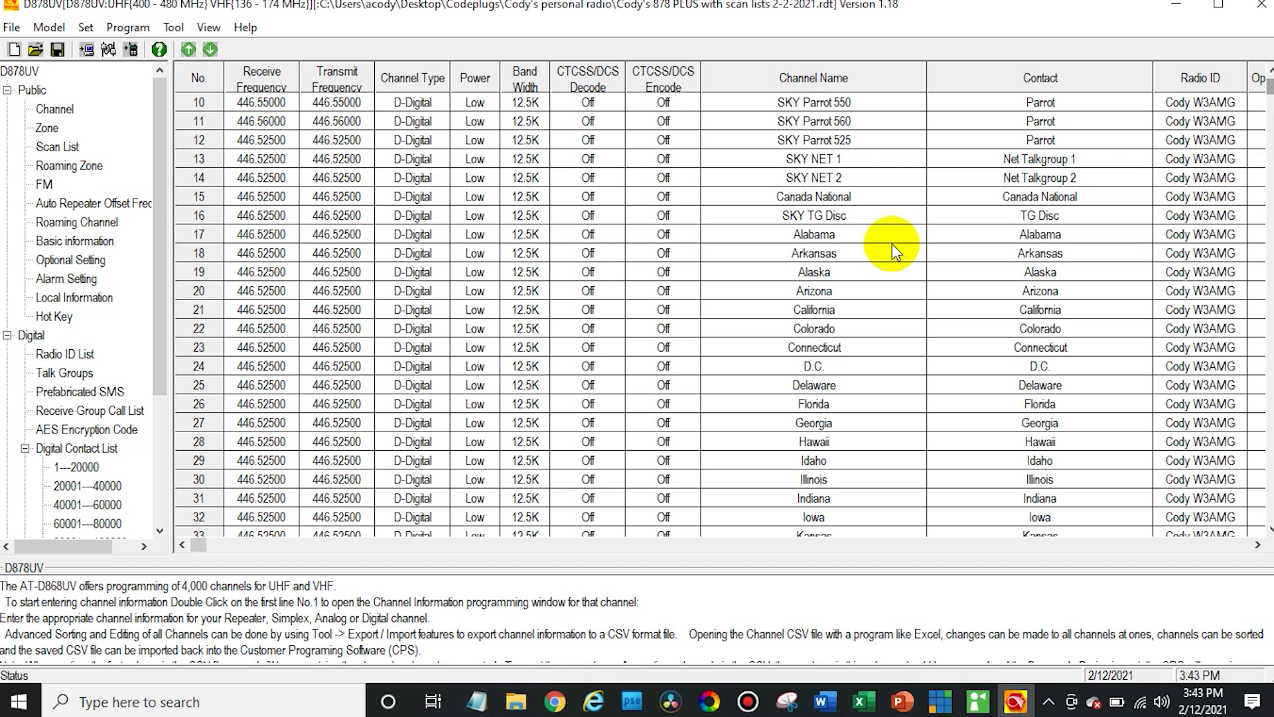
pyautogui.doubleClick(244, 234)
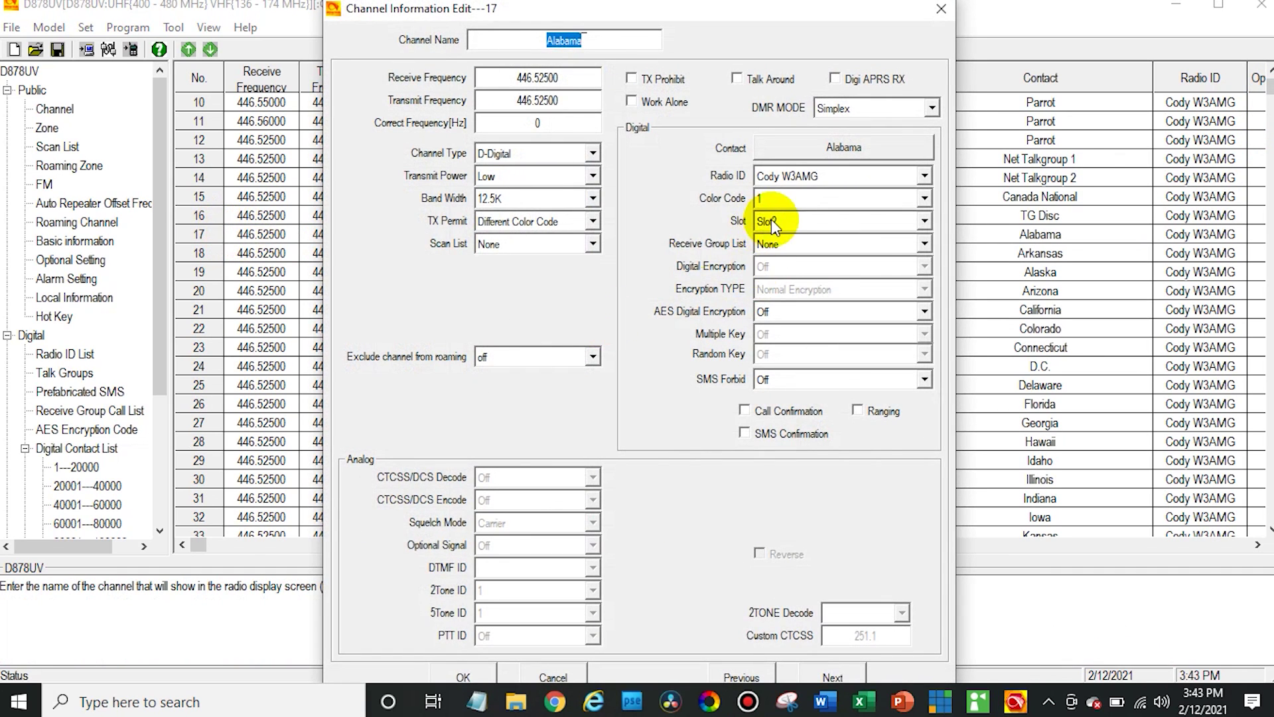
pyautogui.click(537, 672)
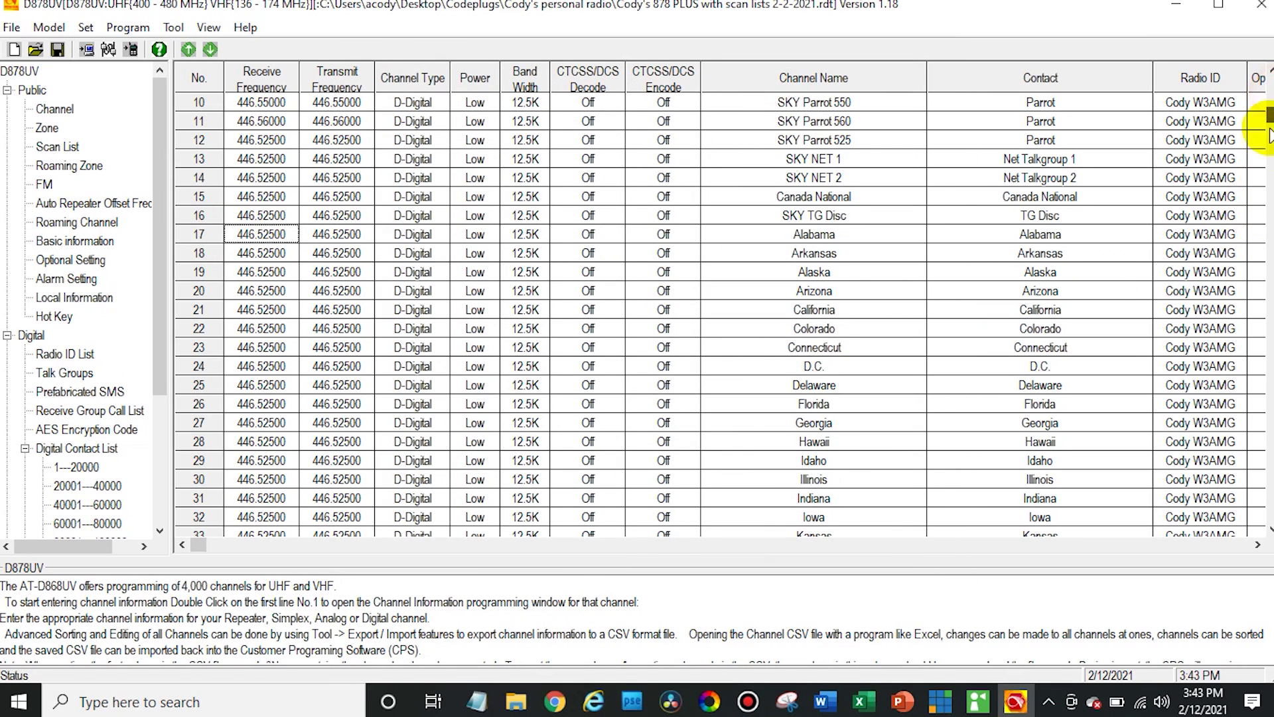
pyautogui.moveTo(1267, 96)
pyautogui.mouseDown()
pyautogui.moveTo(1269, 124)
pyautogui.moveTo(1269, 112)
pyautogui.mouseUp()
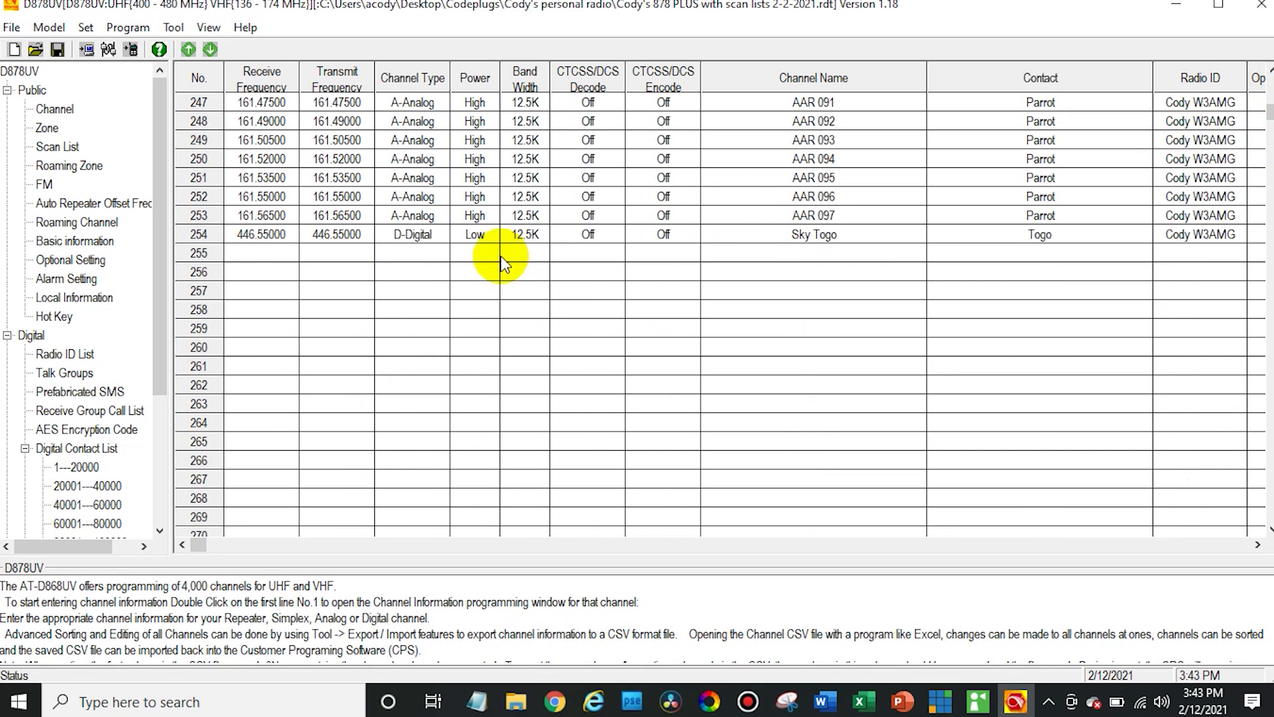
# Set channel 254, Sky Togo, to Slot2 and save it
pyautogui.doubleClick(278, 234)
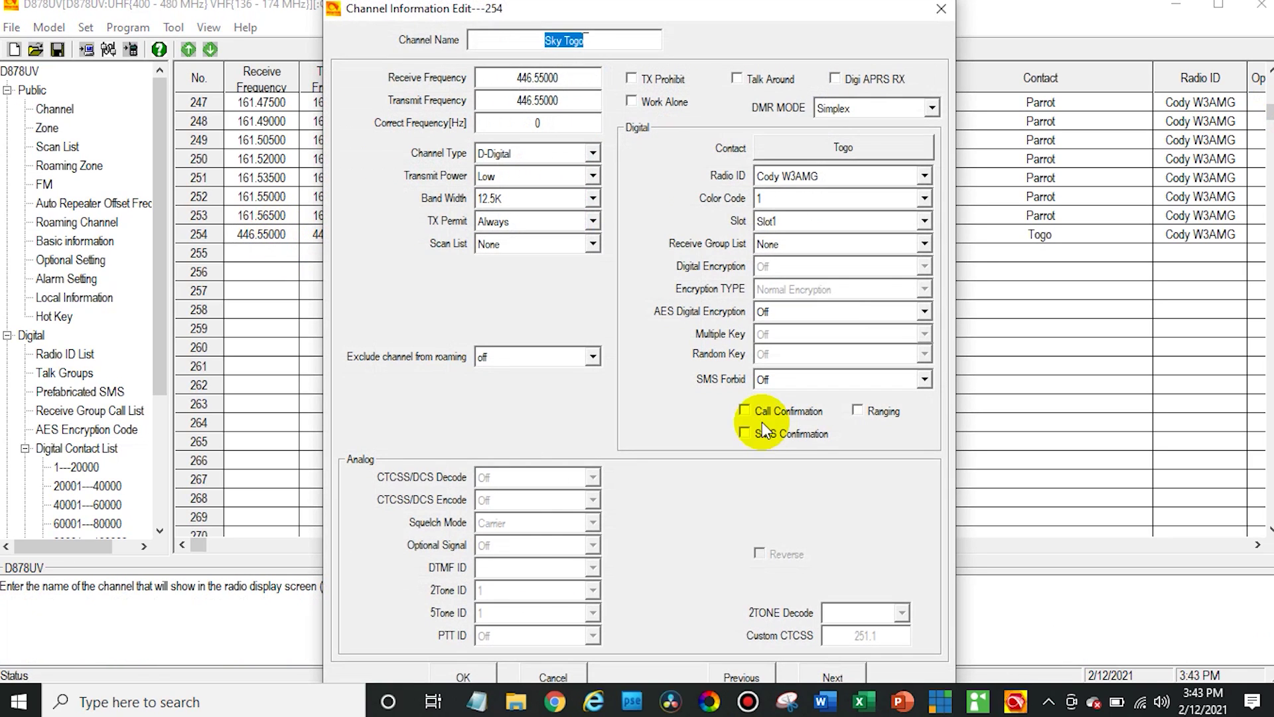
pyautogui.click(842, 223)
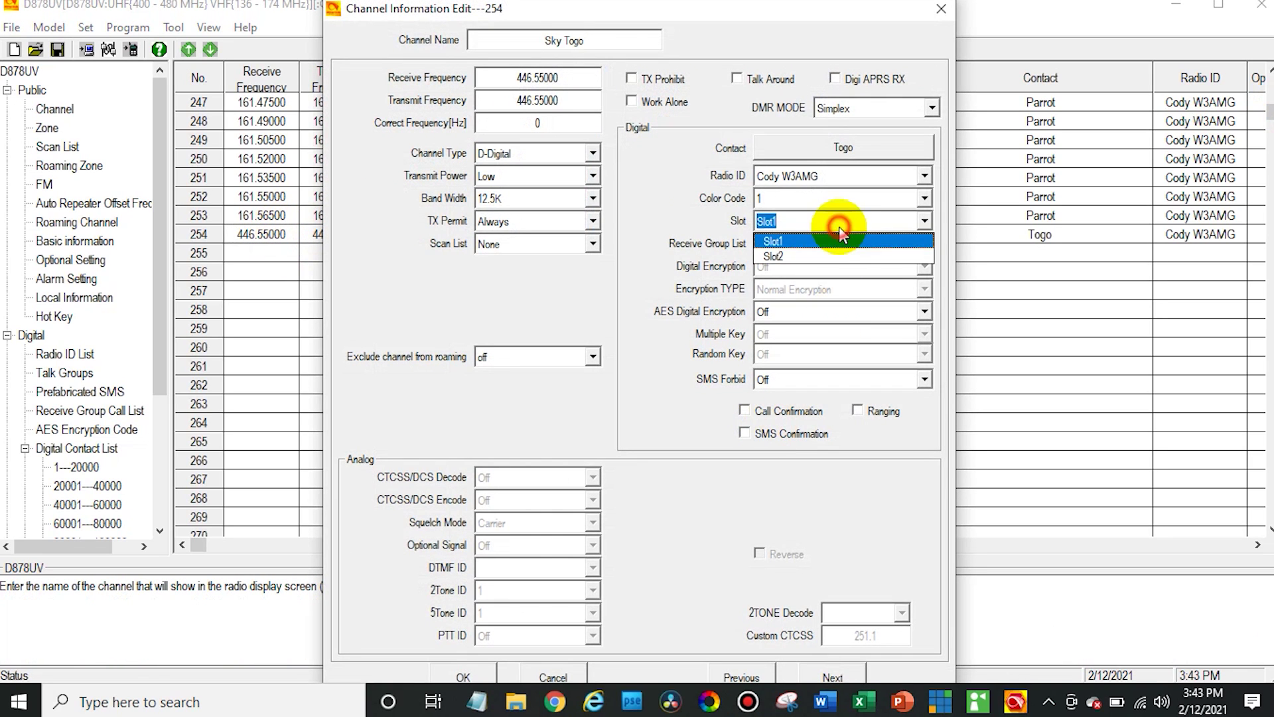
pyautogui.click(820, 257)
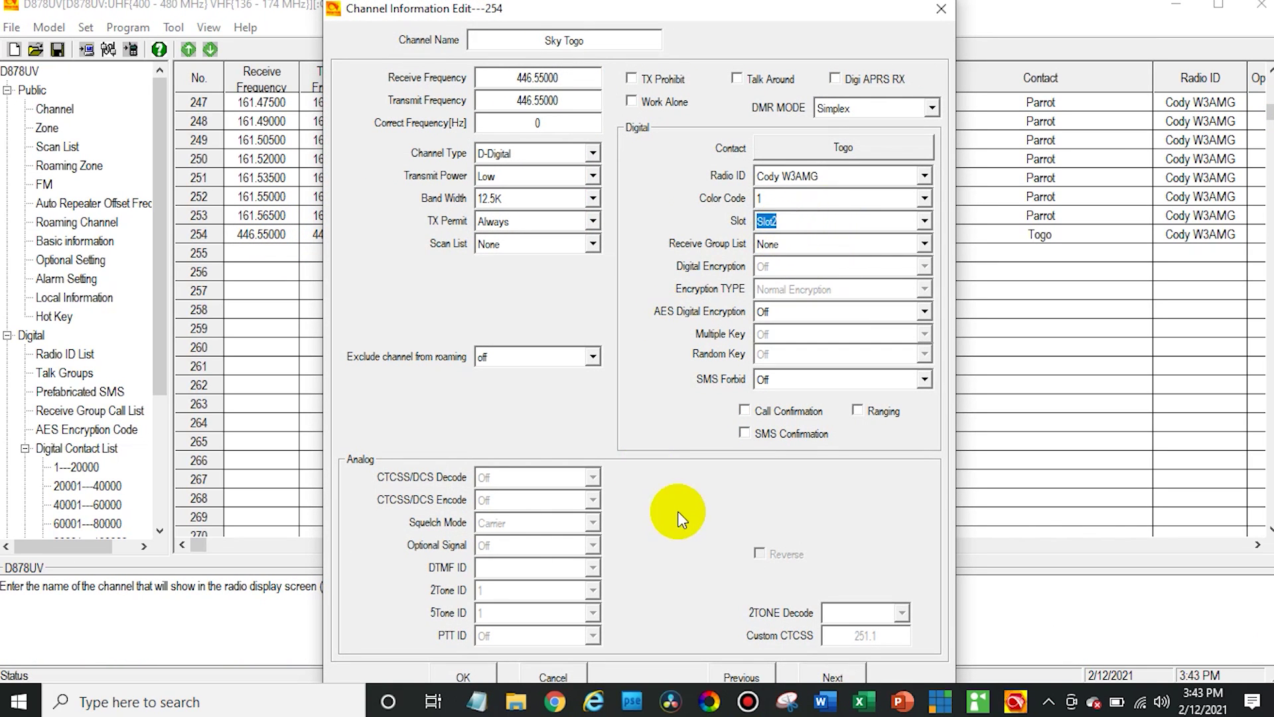
pyautogui.click(455, 666)
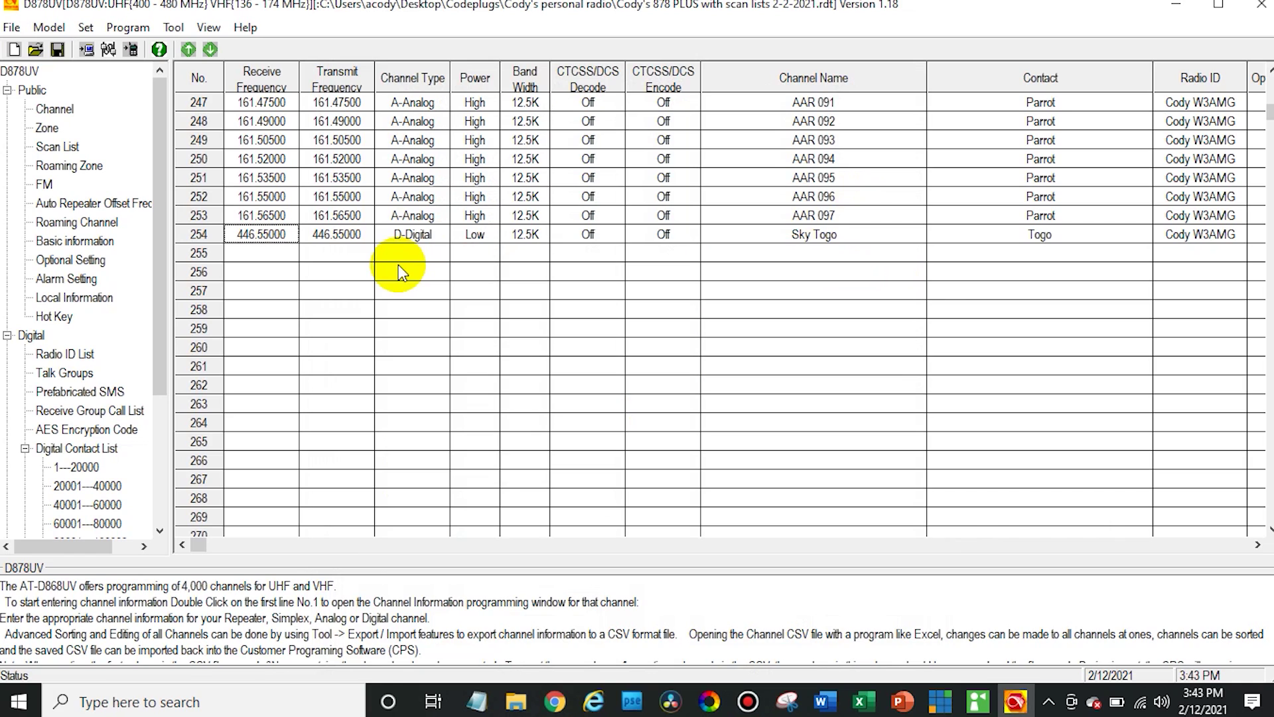
# Create zone 5 'Today's Test' with channel 254, Sky Togo, as its only member
pyautogui.click(48, 129)
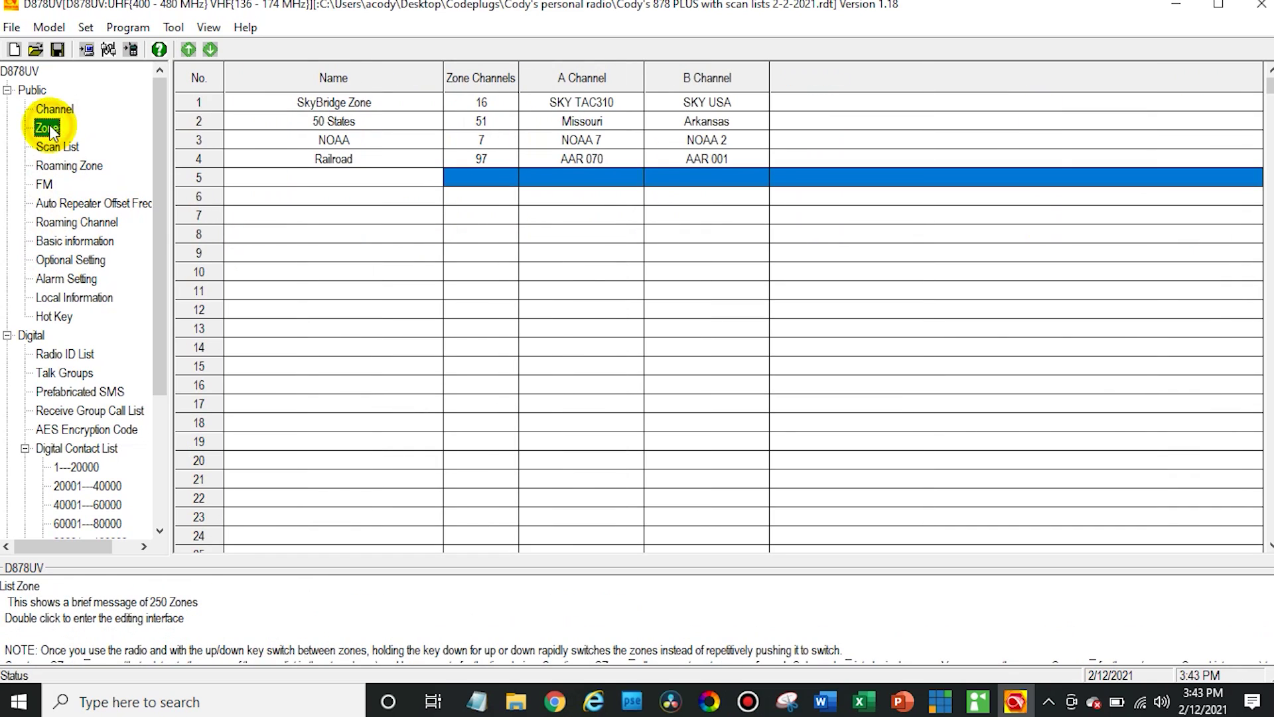
pyautogui.doubleClick(363, 179)
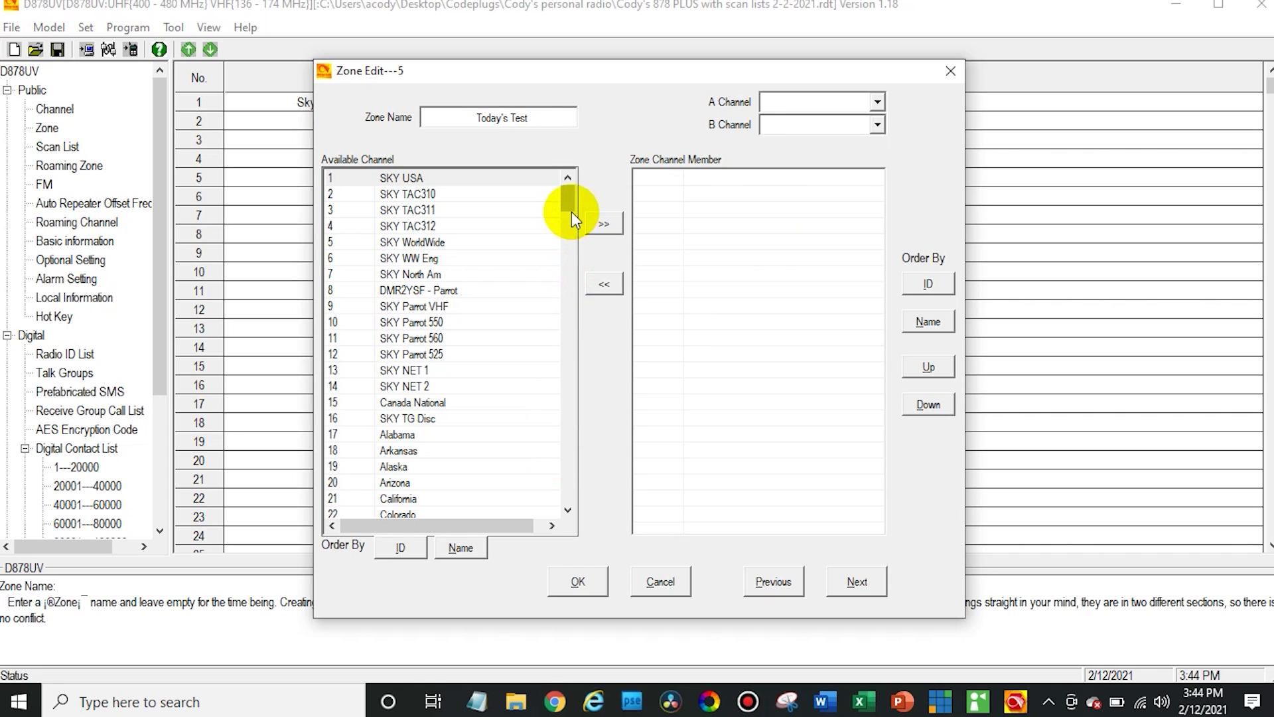
pyautogui.moveTo(569, 211); pyautogui.dragTo(596, 535)
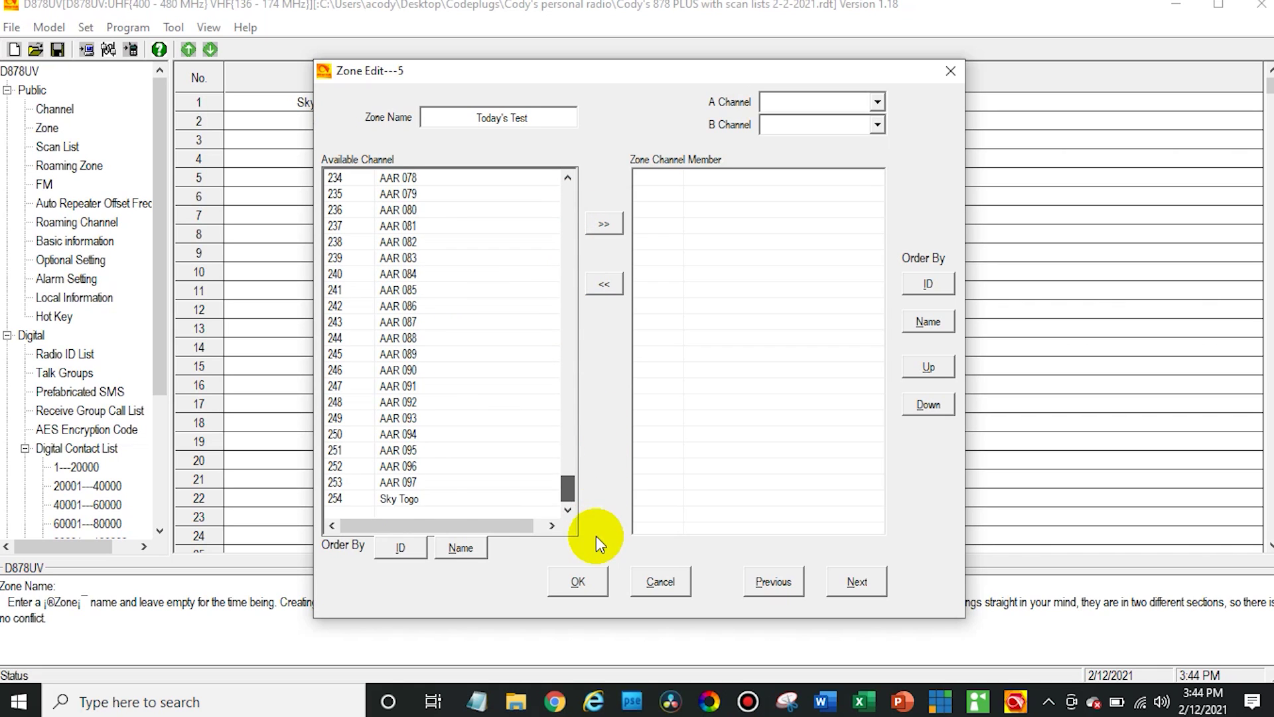
pyautogui.click(402, 499)
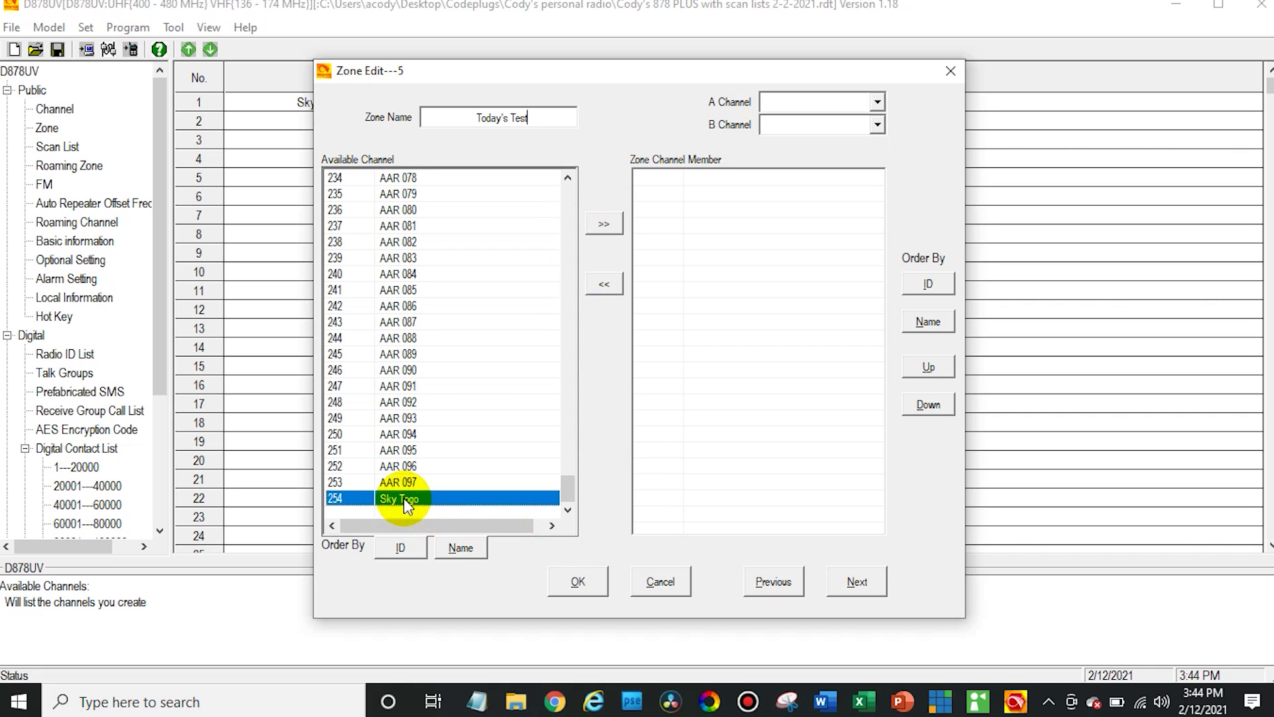
pyautogui.click(596, 222)
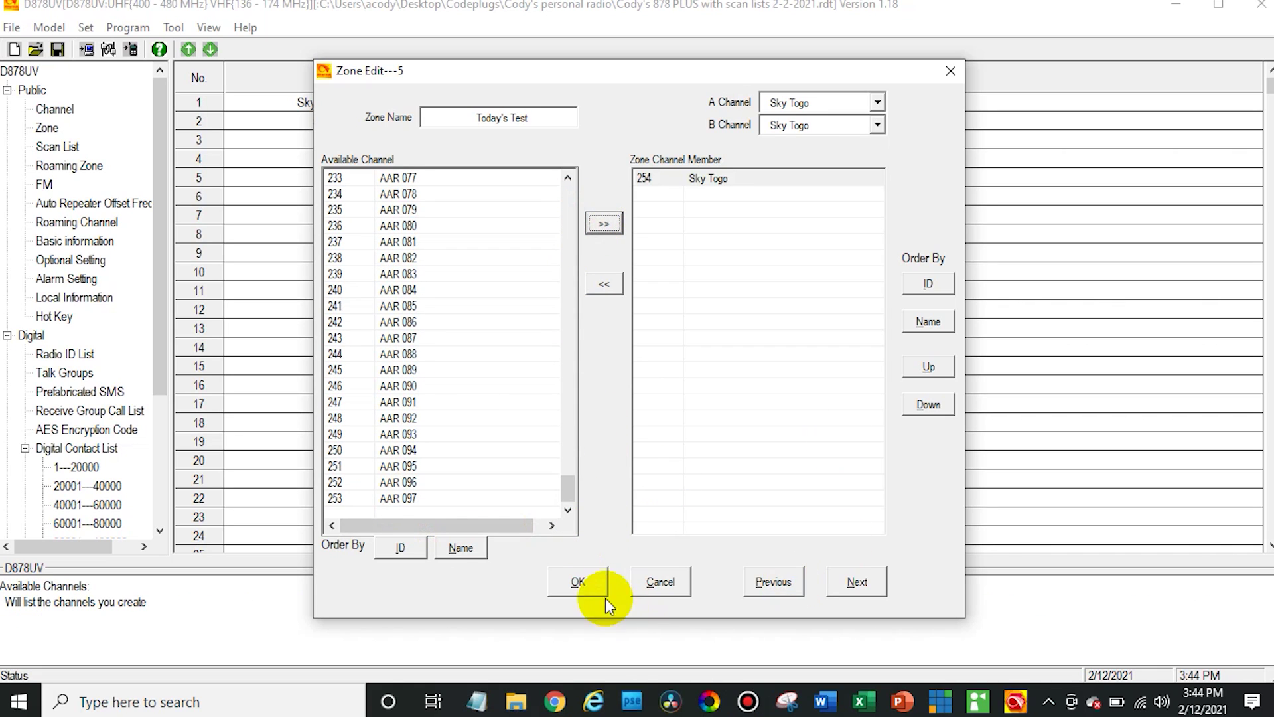
pyautogui.click(592, 580)
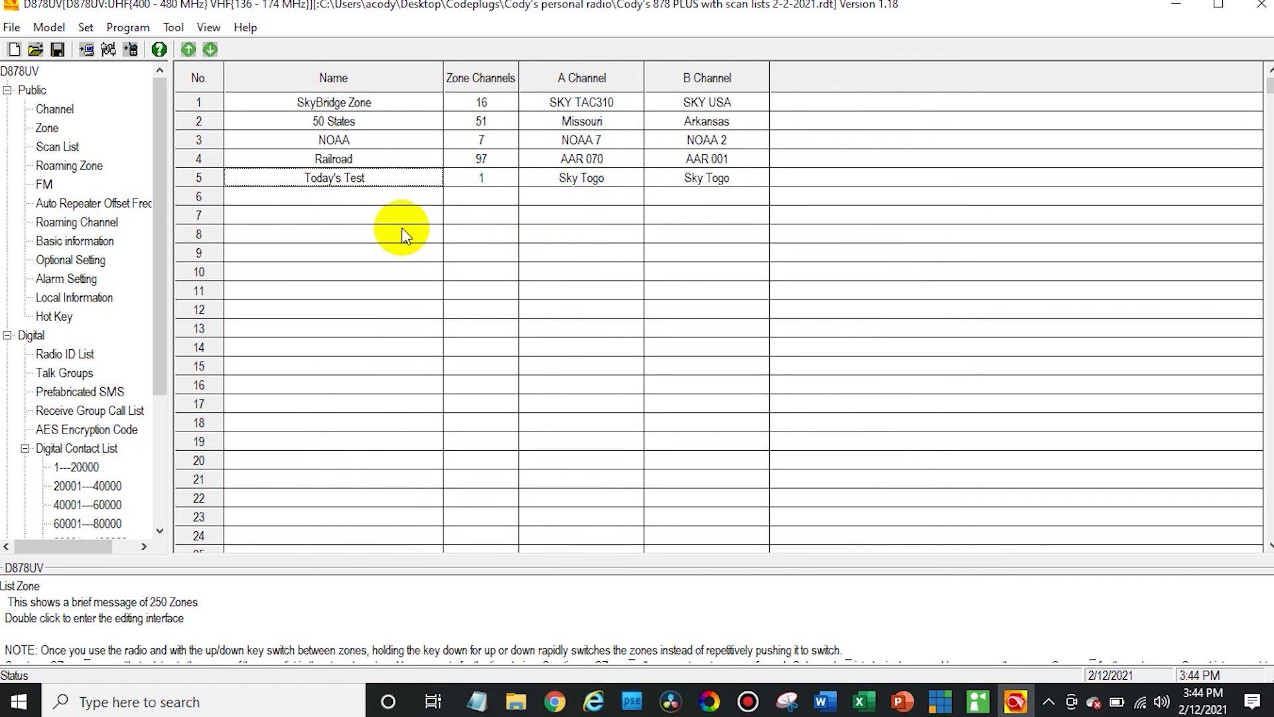
pyautogui.click(53, 110)
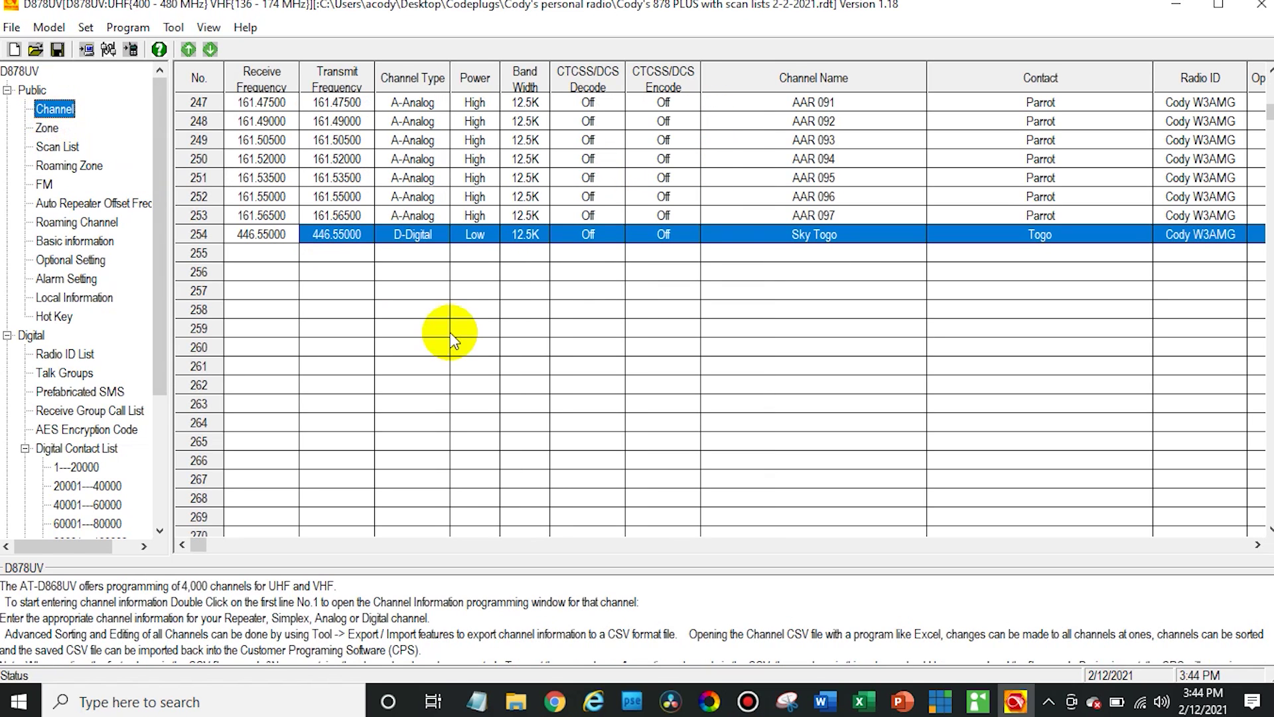
# Deselect channel 254 by clicking an empty cell in row 255
pyautogui.click(276, 255)
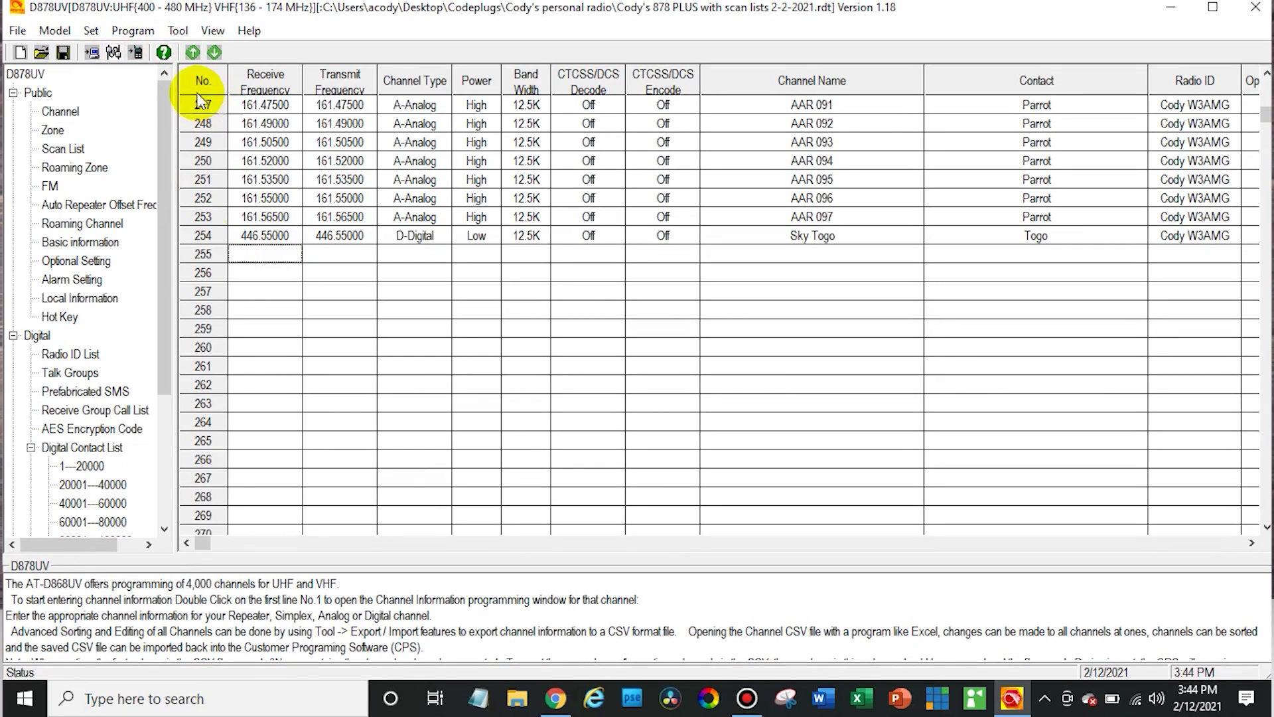
# Set the communication port to COM3
pyautogui.click(113, 53)
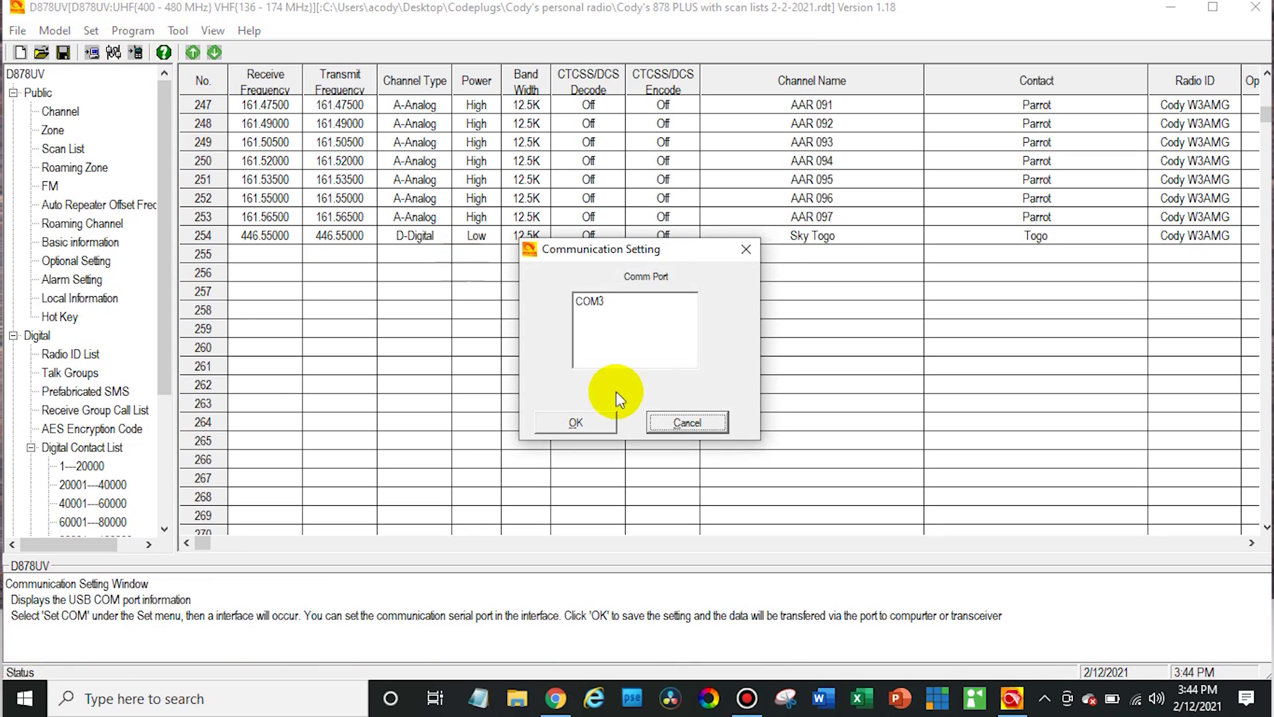
pyautogui.click(619, 302)
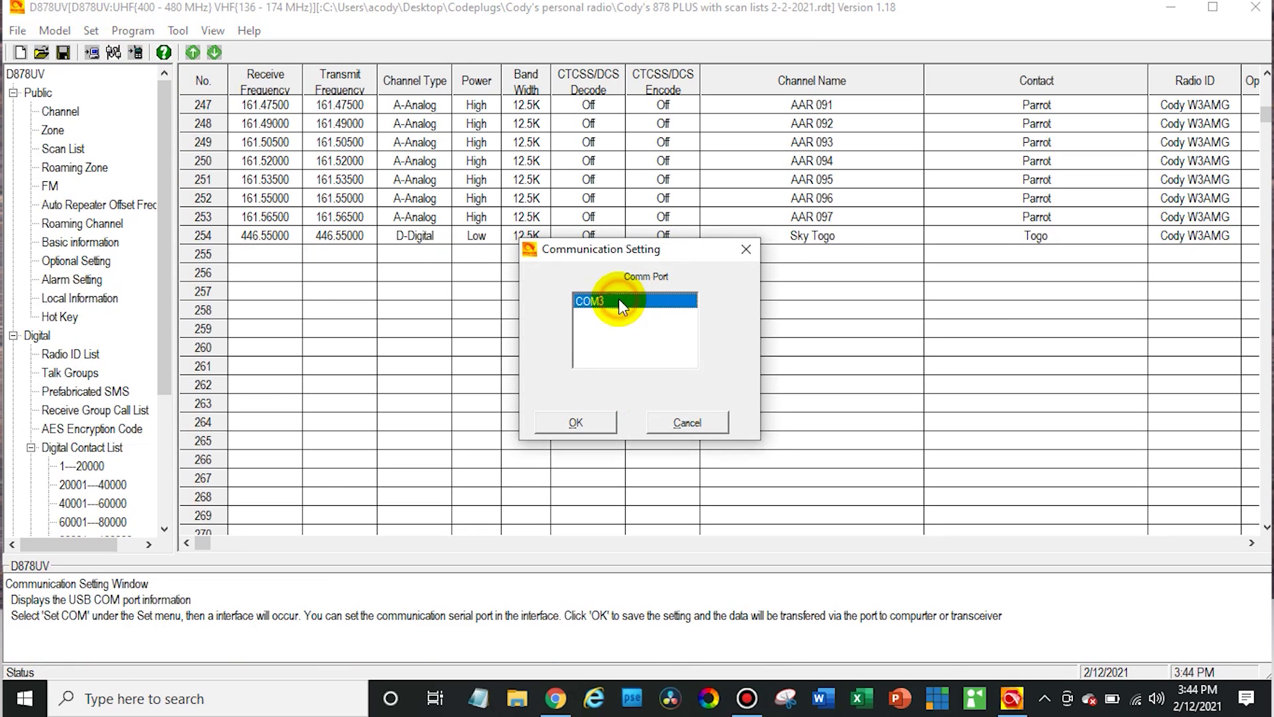
pyautogui.click(575, 422)
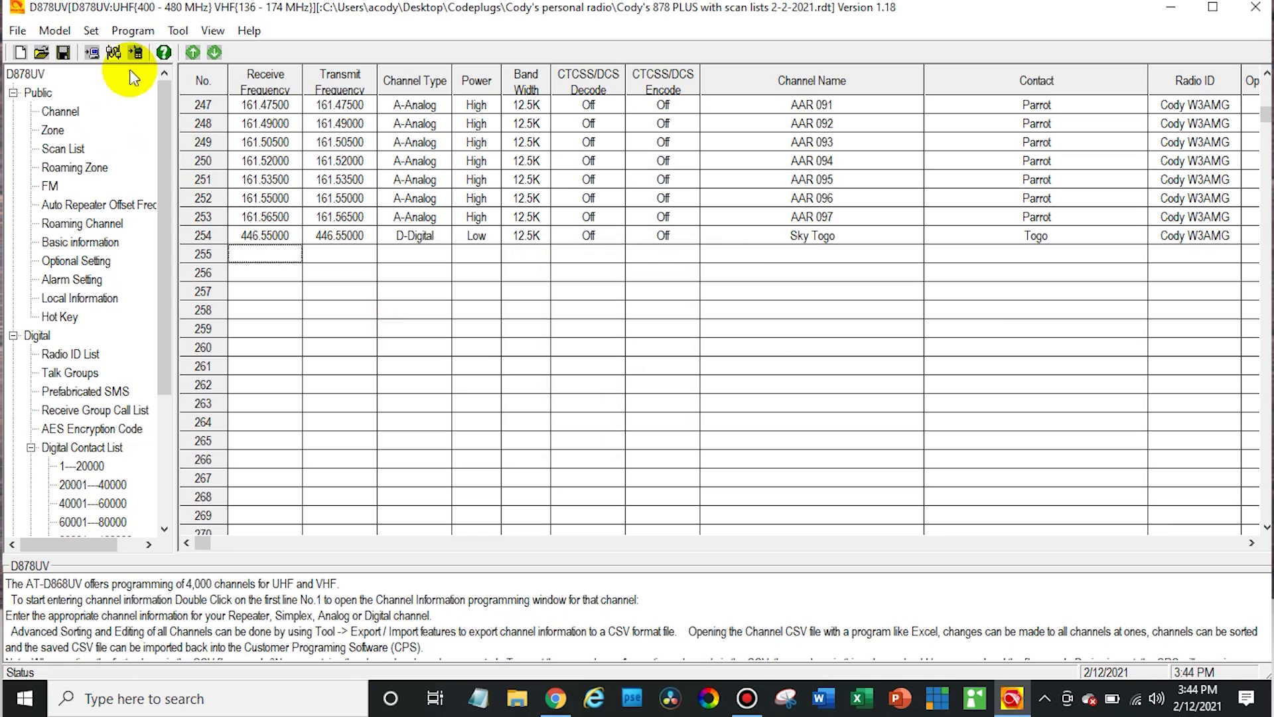
# Write the codeplug to the radio with only Other Data selected
pyautogui.click(134, 53)
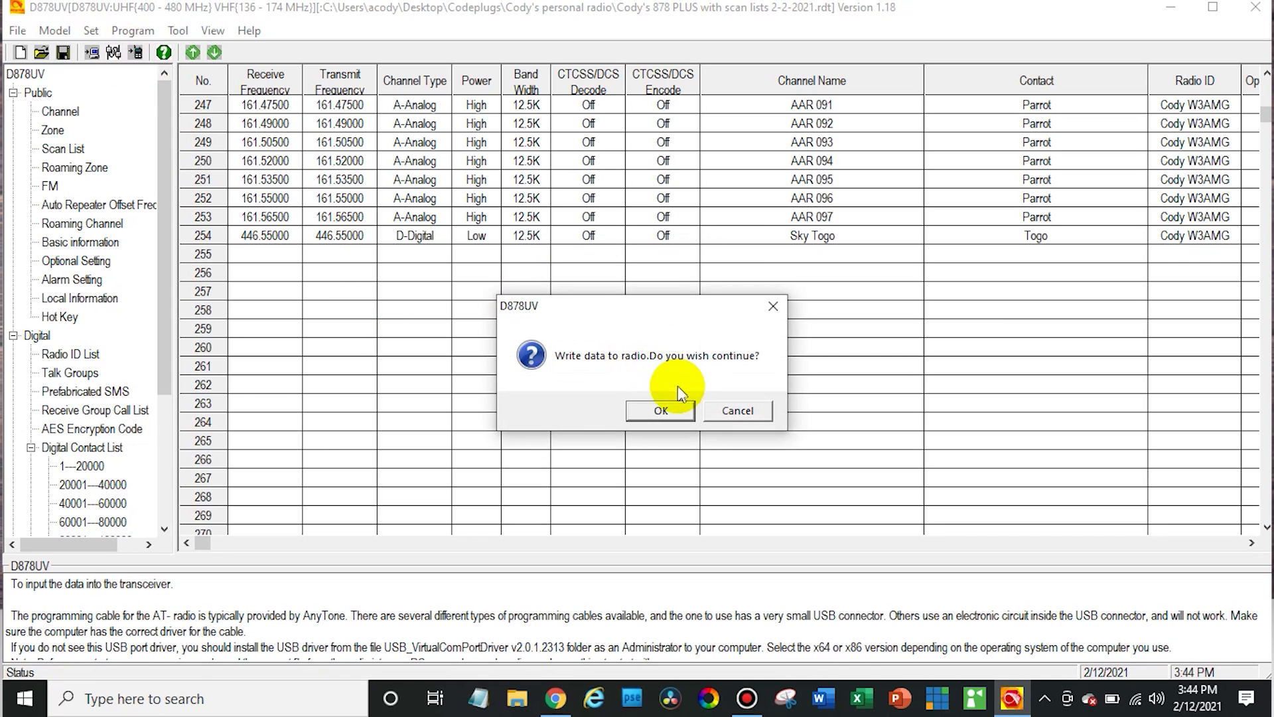
pyautogui.click(661, 411)
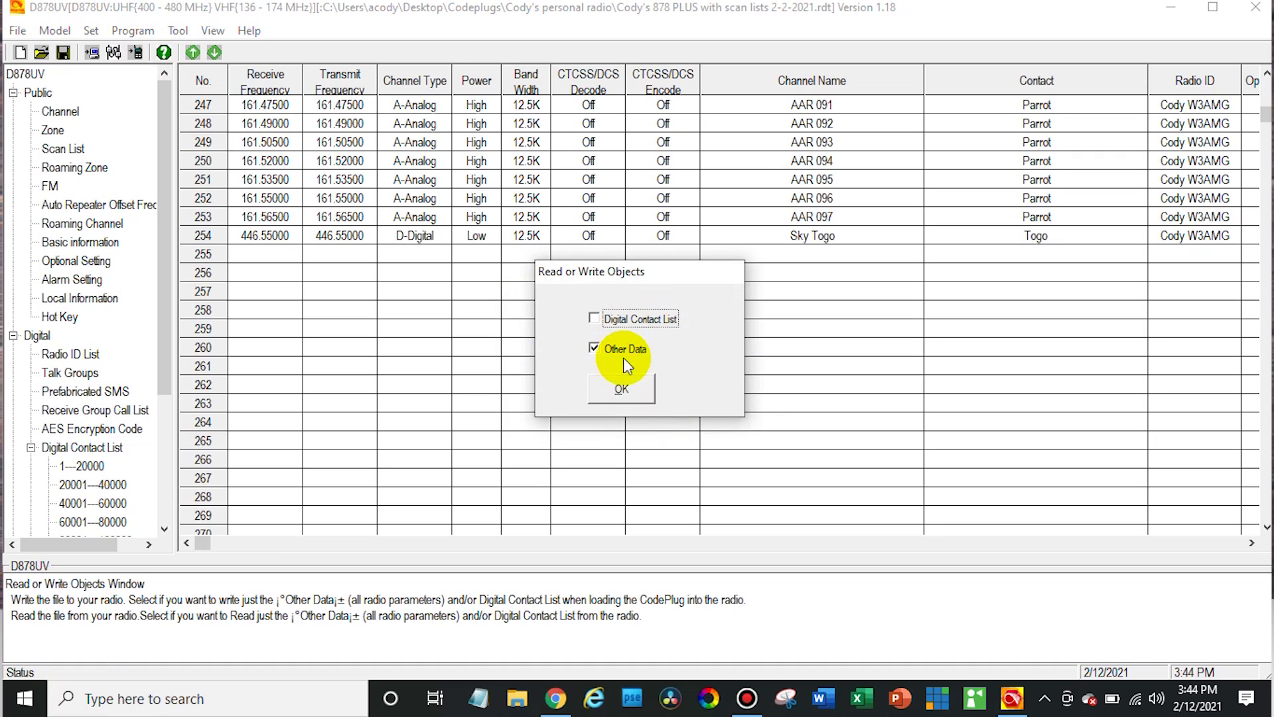
pyautogui.click(627, 388)
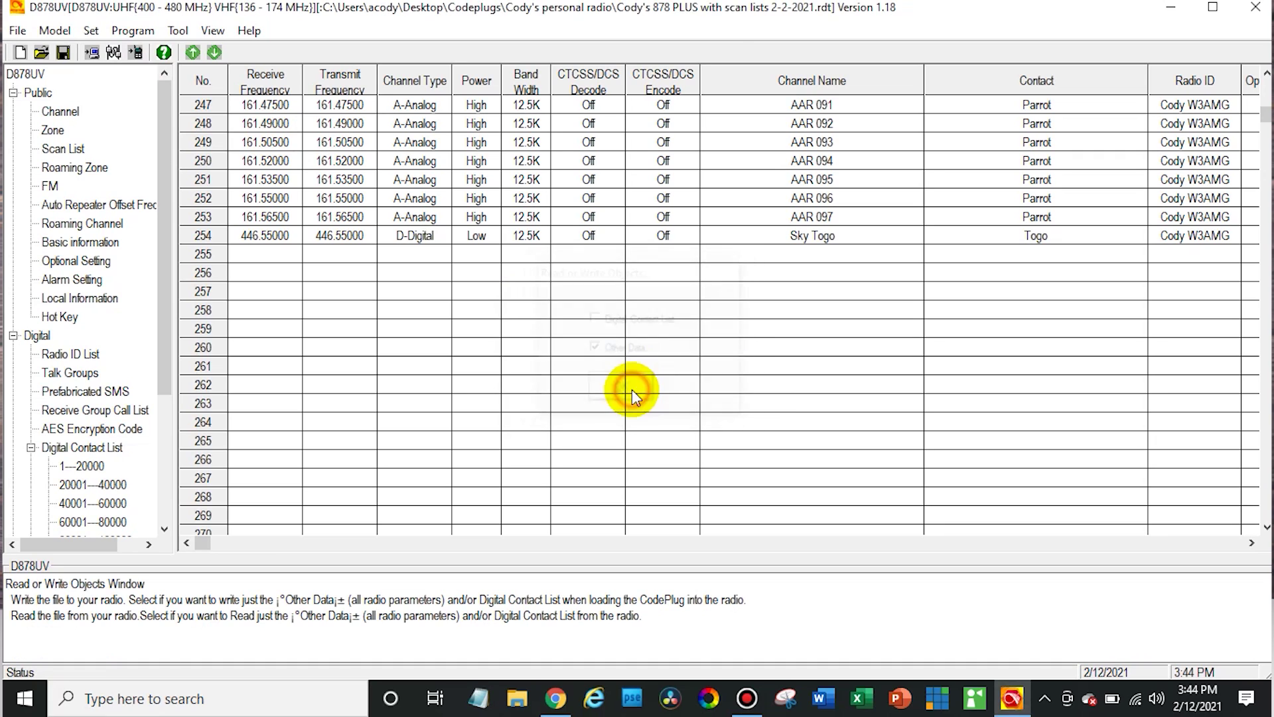